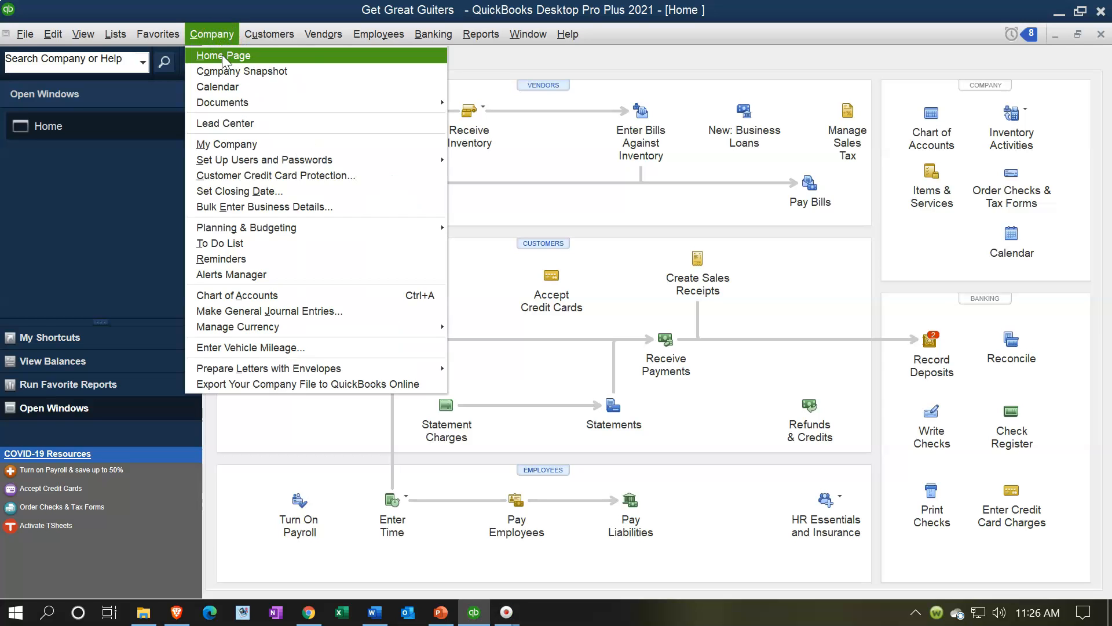
# Step: Open the company home page, turn on the open windows list, and collapse the left icon bar
pyautogui.click(223, 57)
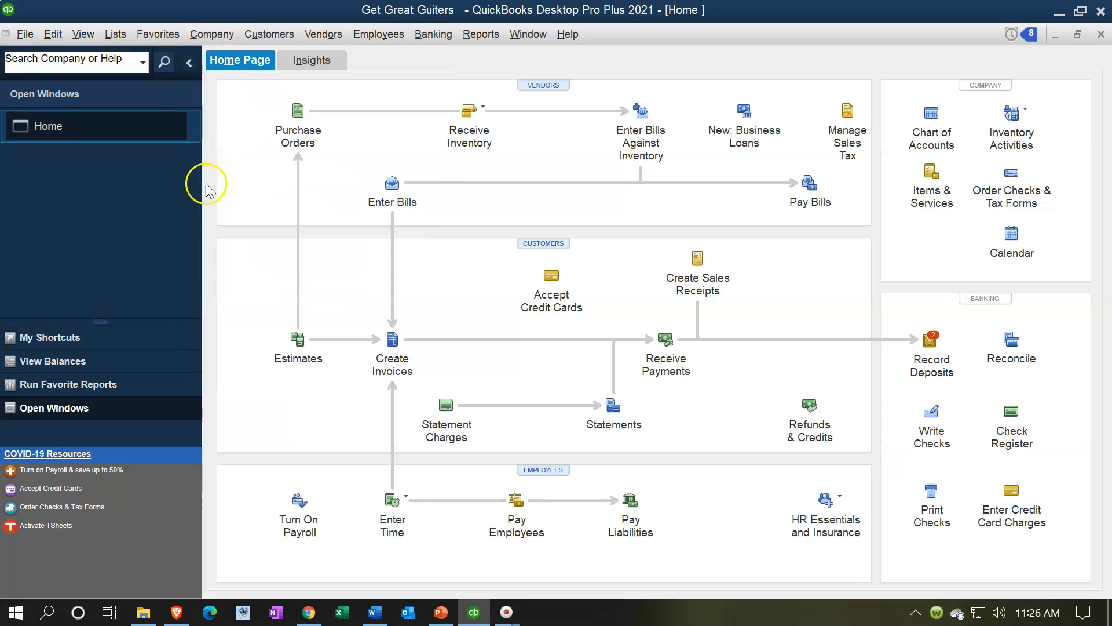
pyautogui.click(83, 35)
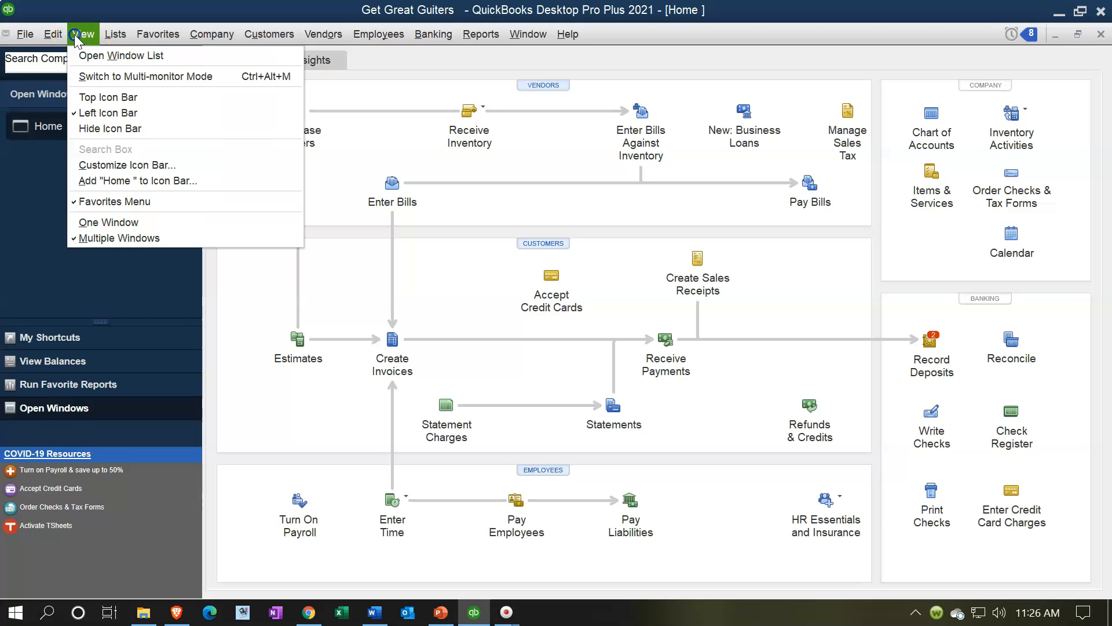
pyautogui.click(142, 58)
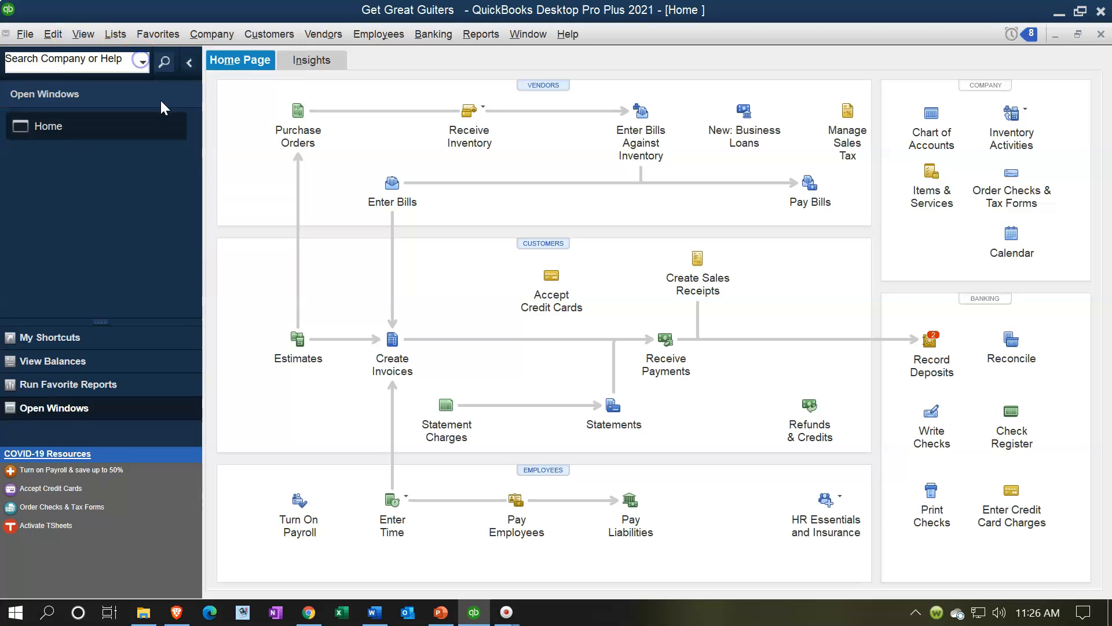
pyautogui.click(189, 64)
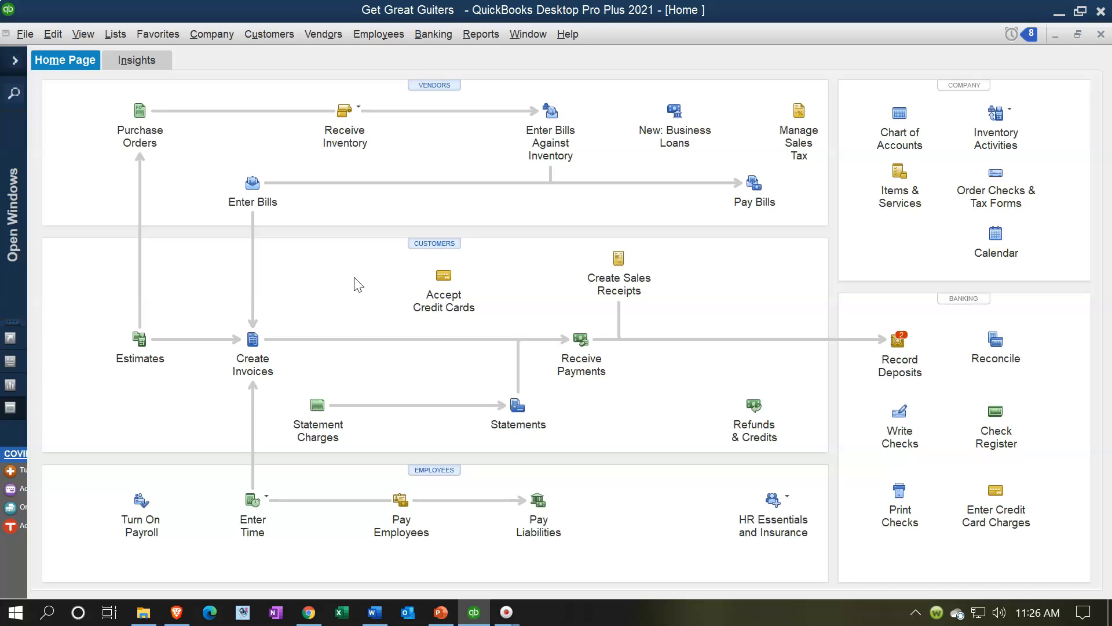
pyautogui.click(339, 250)
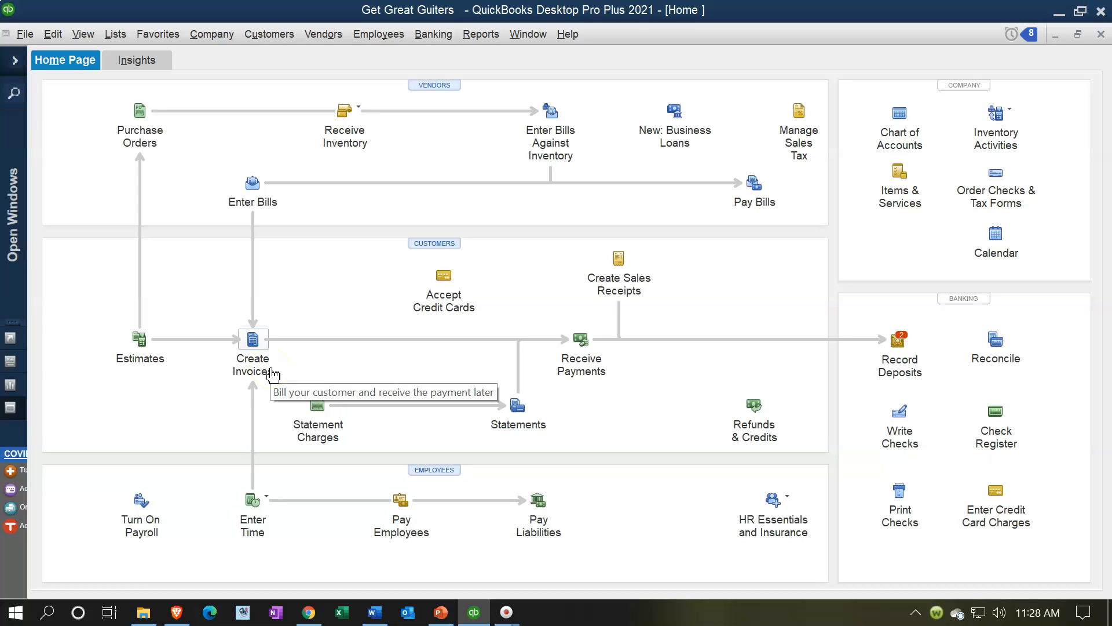
pyautogui.click(253, 379)
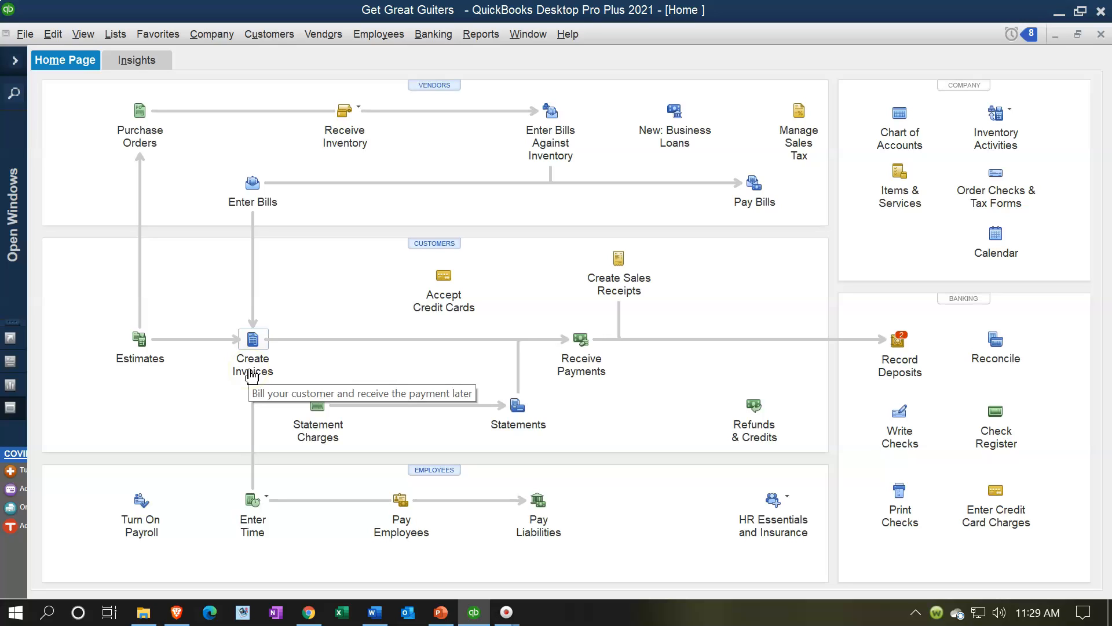
pyautogui.click(591, 380)
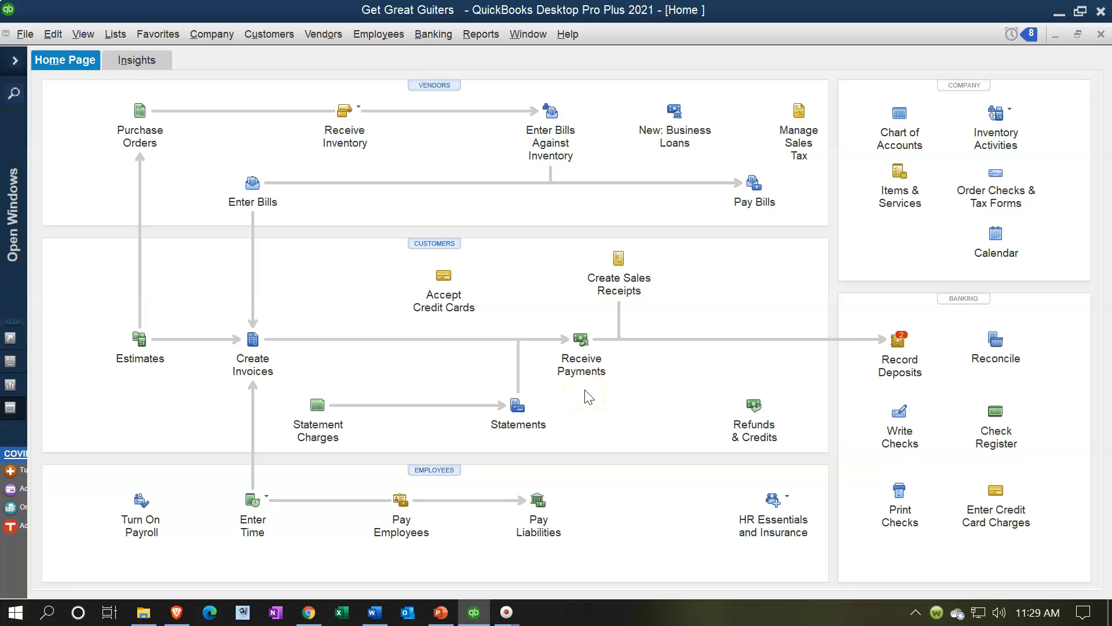
pyautogui.click(585, 385)
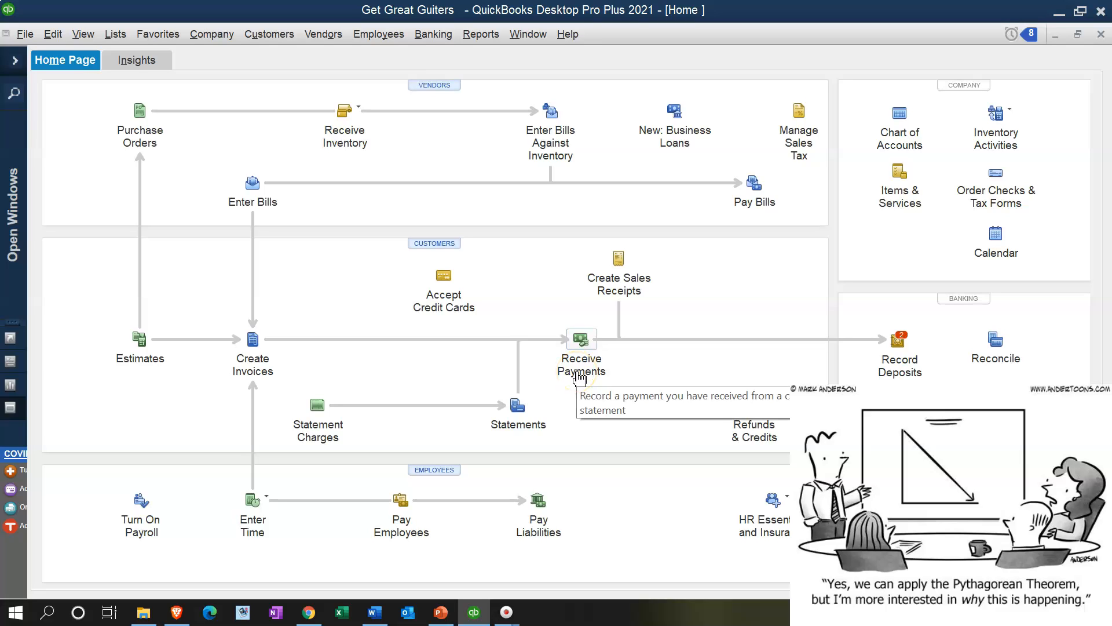
pyautogui.click(578, 399)
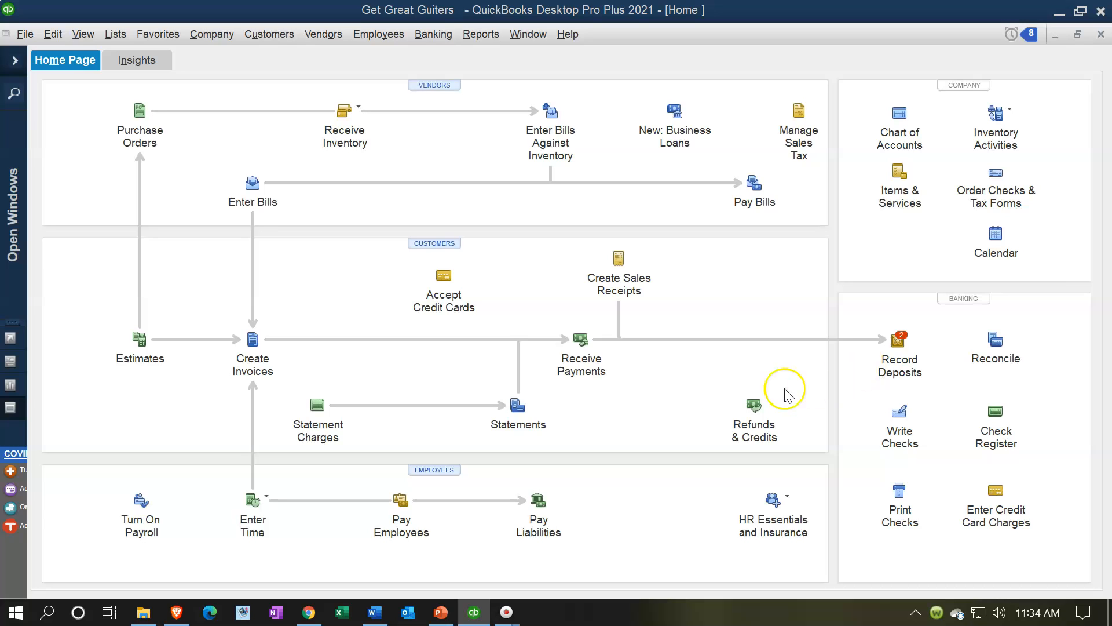
# Step: Open the most recently recorded customer payment and review its linked invoice 15, closing the invoice again
pyautogui.click(592, 345)
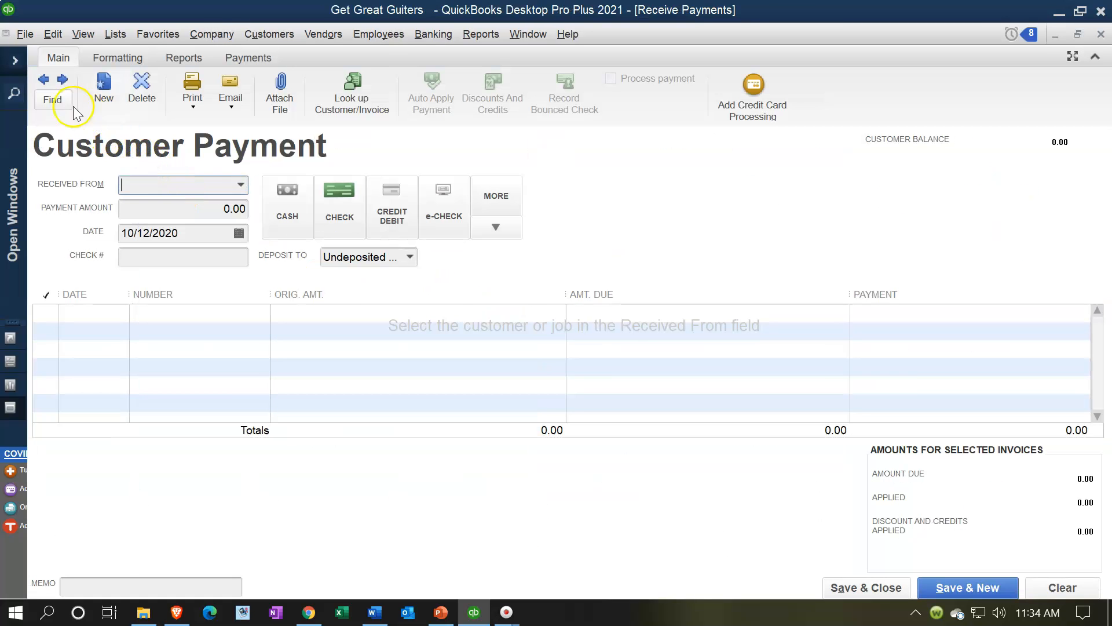
pyautogui.click(46, 82)
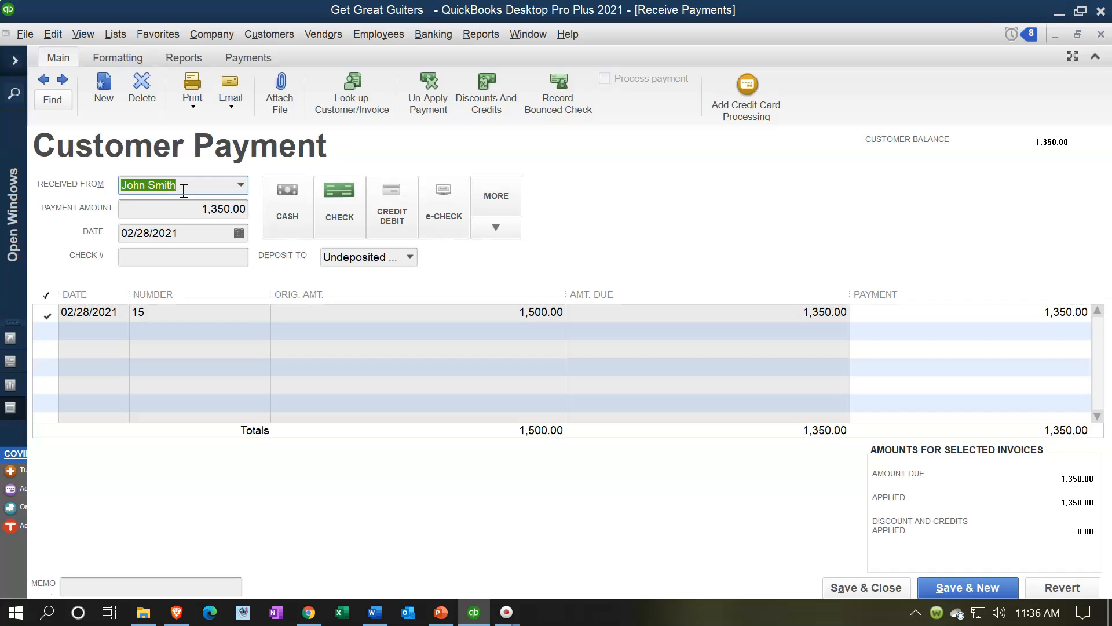
pyautogui.click(167, 316)
pyautogui.click(182, 186)
pyautogui.click(170, 313)
pyautogui.doubleClick(168, 315)
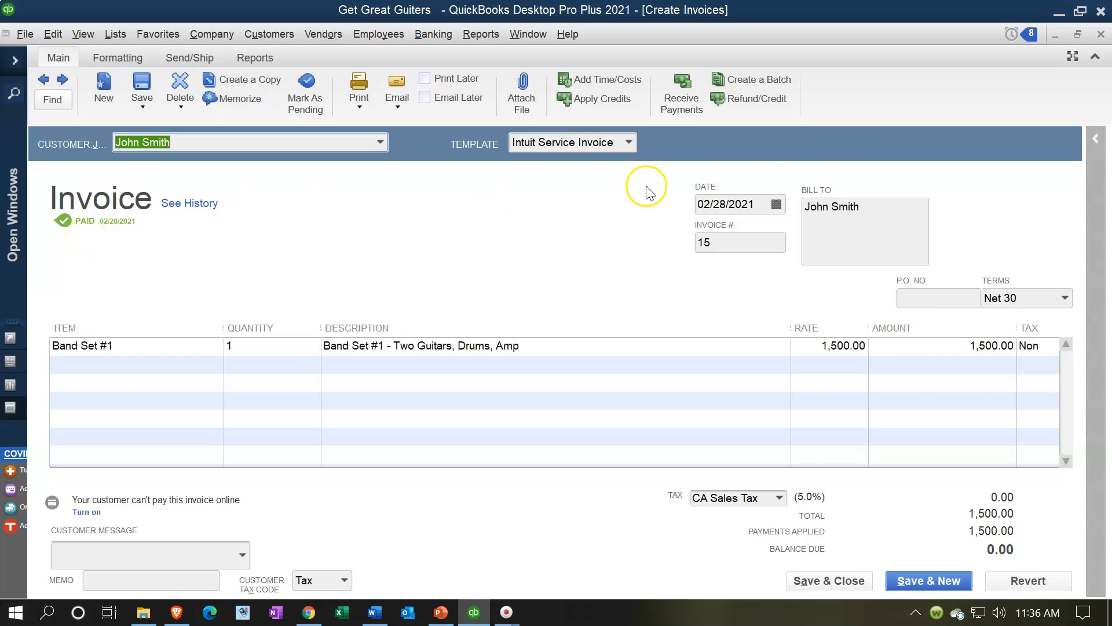
pyautogui.click(1100, 36)
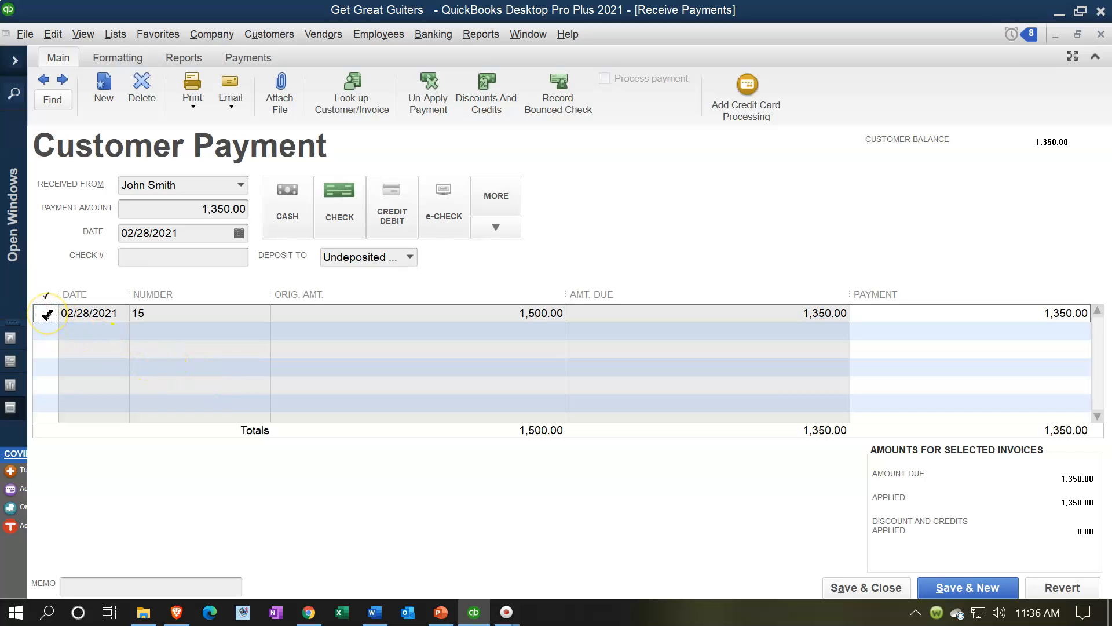
# Step: Try the Cash, Credit/Debit and e-Check methods on the payment, and set the payment method back to Check
pyautogui.click(161, 212)
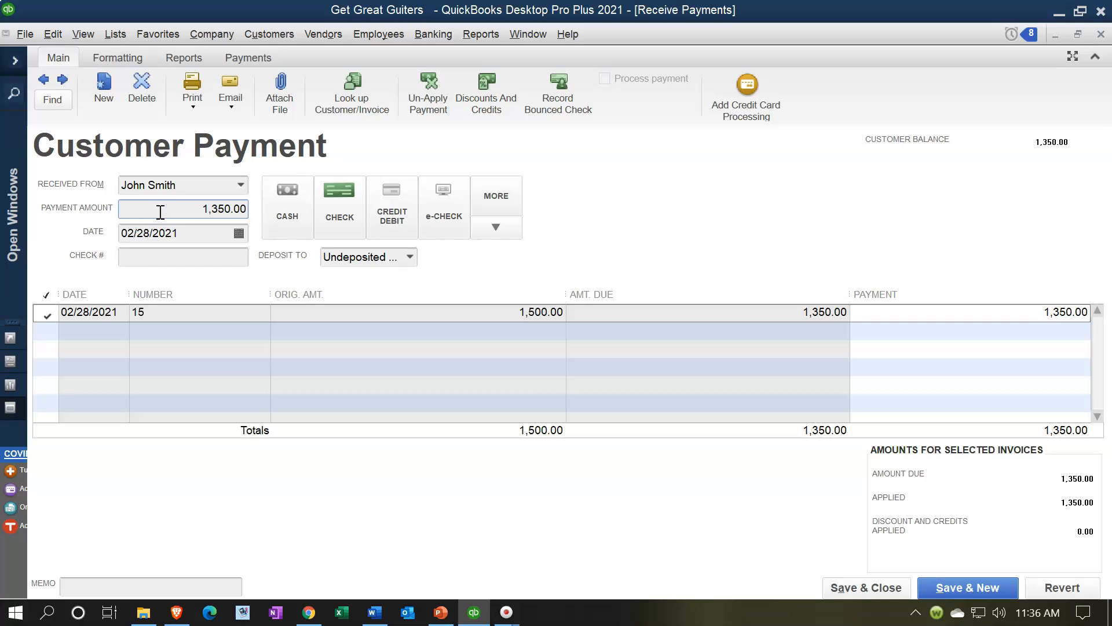
pyautogui.click(193, 209)
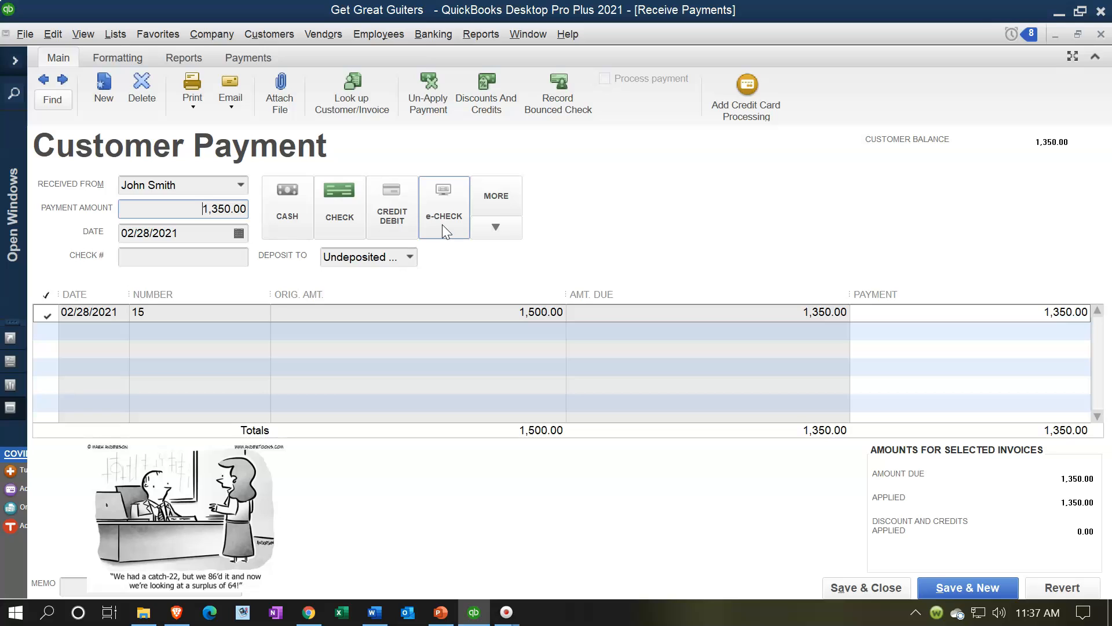
pyautogui.click(300, 206)
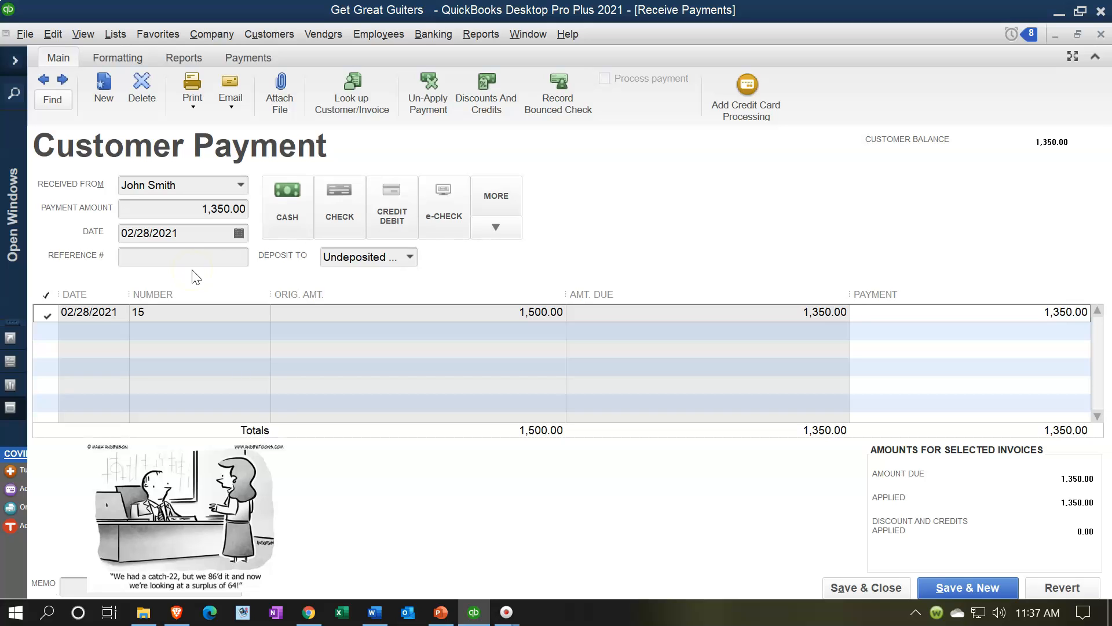
pyautogui.click(327, 217)
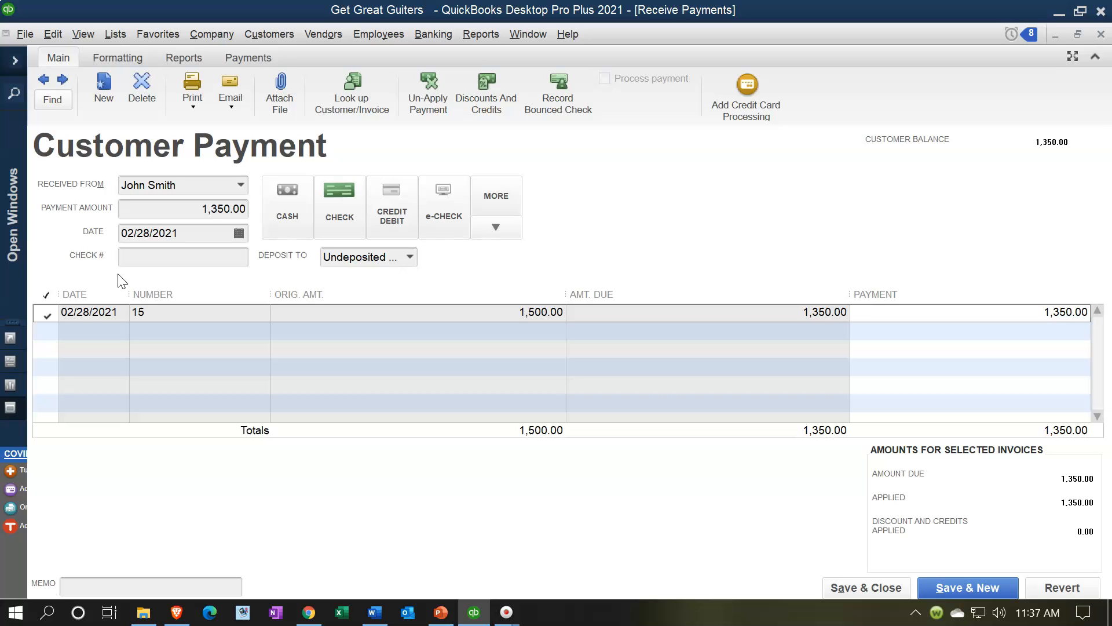
pyautogui.click(386, 212)
pyautogui.click(340, 302)
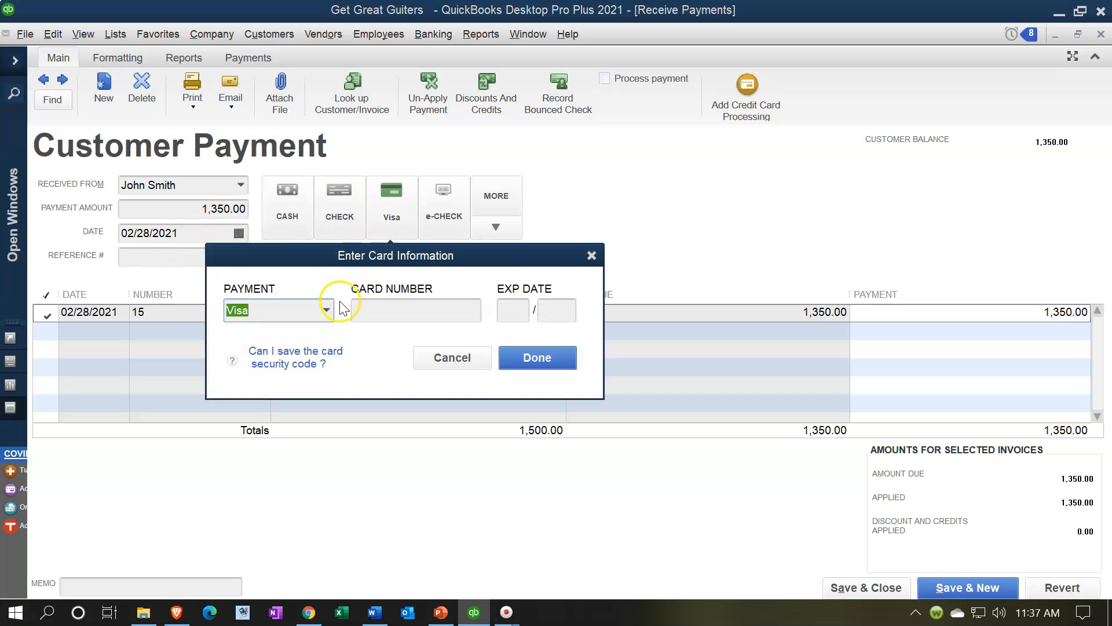
pyautogui.click(590, 256)
pyautogui.click(443, 199)
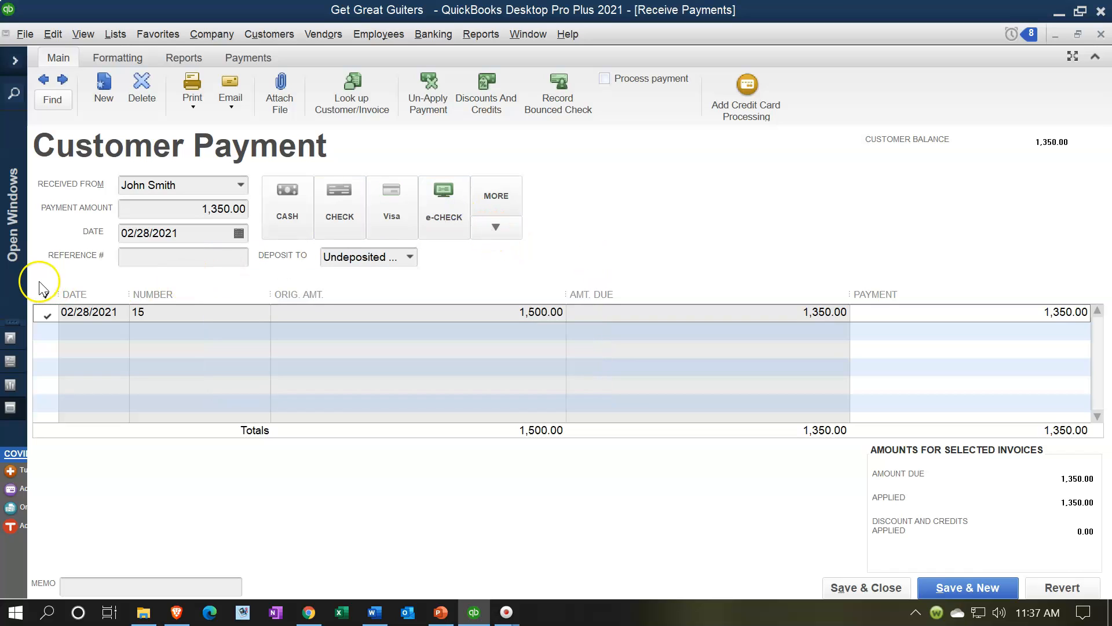
pyautogui.click(331, 221)
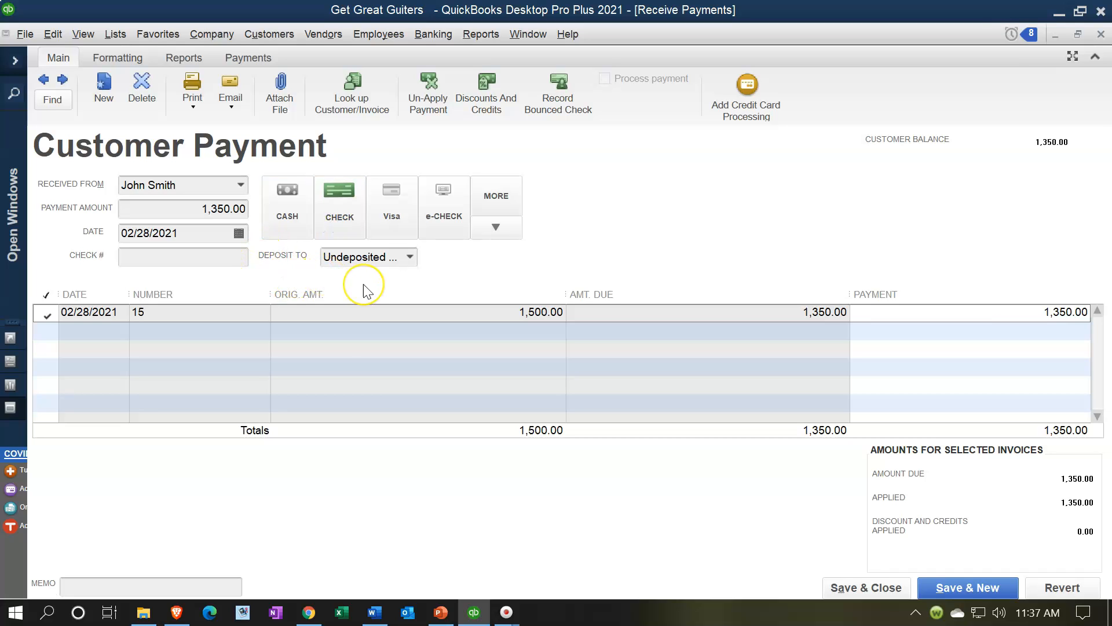
# Step: Examine the accounts available for the payment's Deposit To setting without changing the selection
pyautogui.click(409, 257)
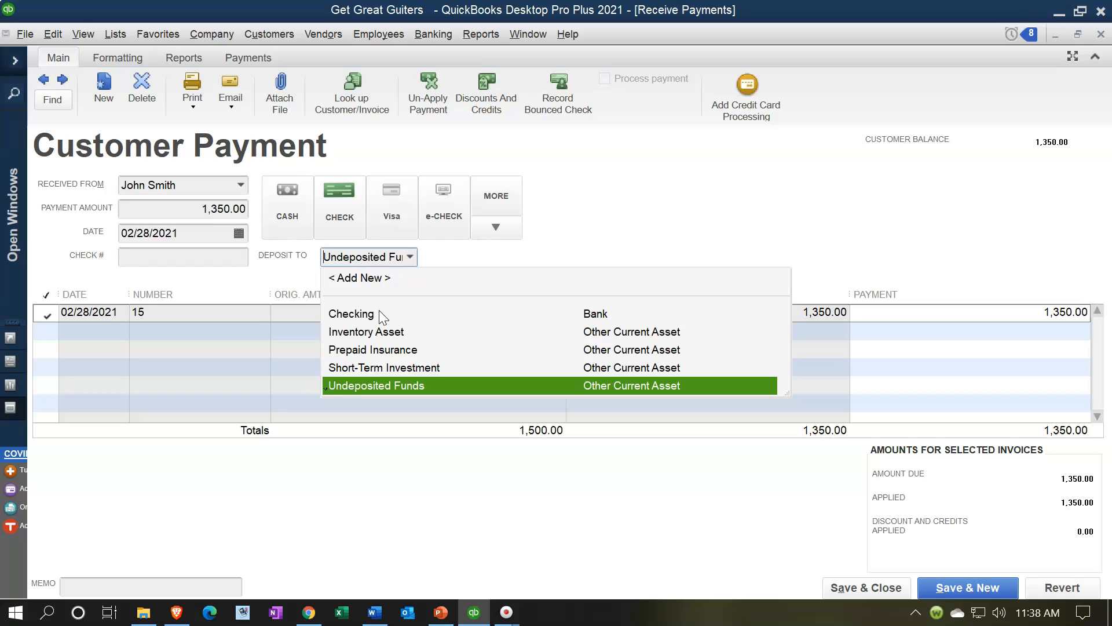
pyautogui.click(648, 210)
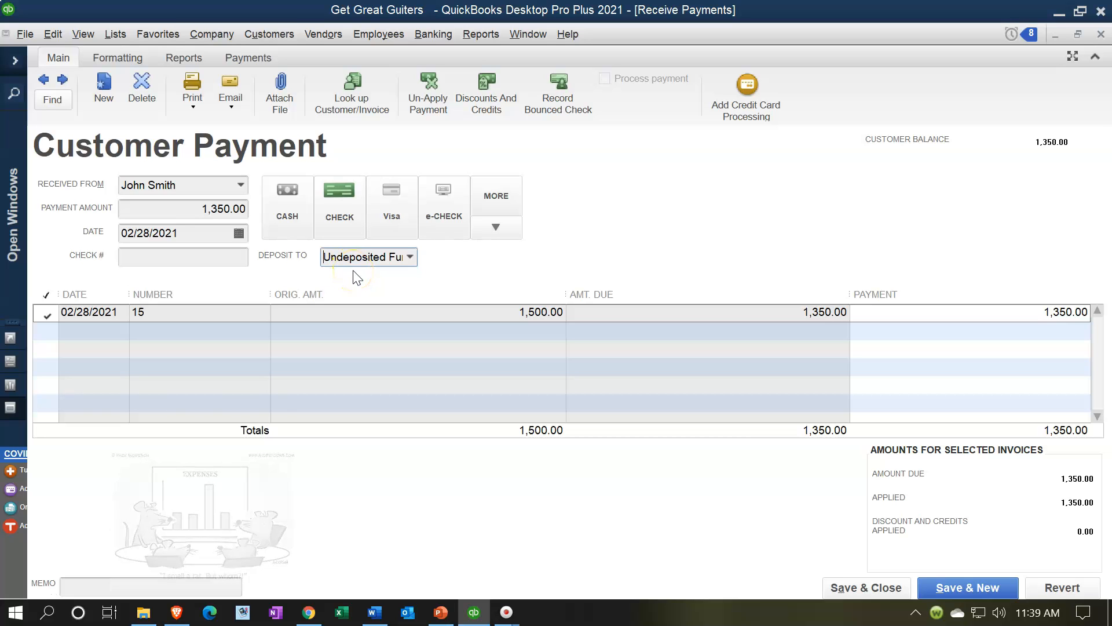
# Step: Enable "Use Undeposited Funds as a default deposit to account" in the Payments company preferences, without recording the open payment's changes
pyautogui.click(54, 36)
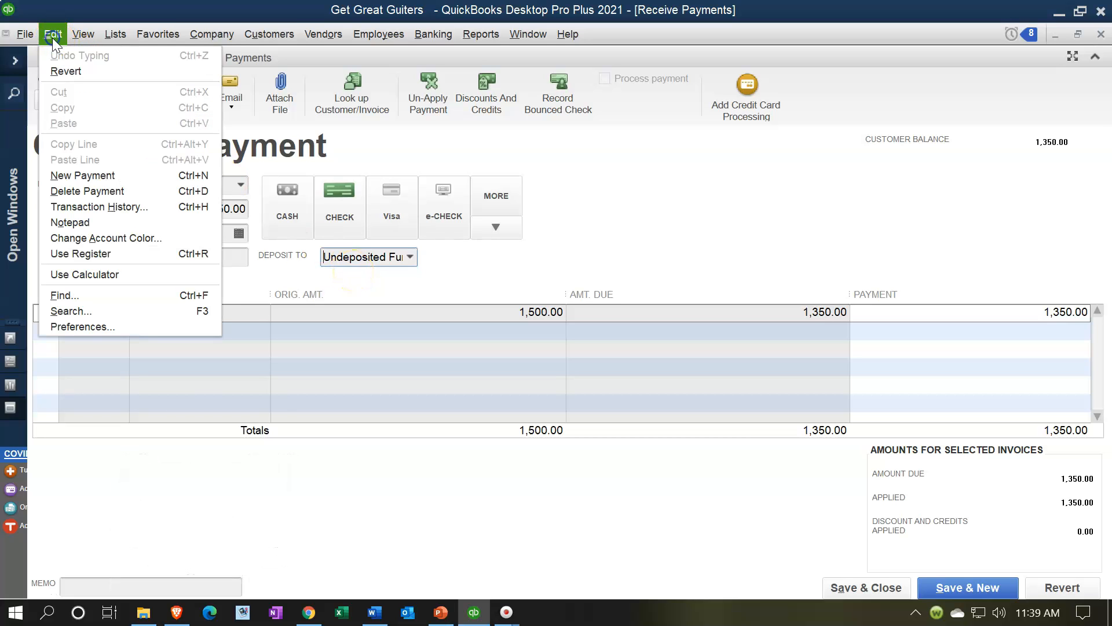
pyautogui.click(87, 327)
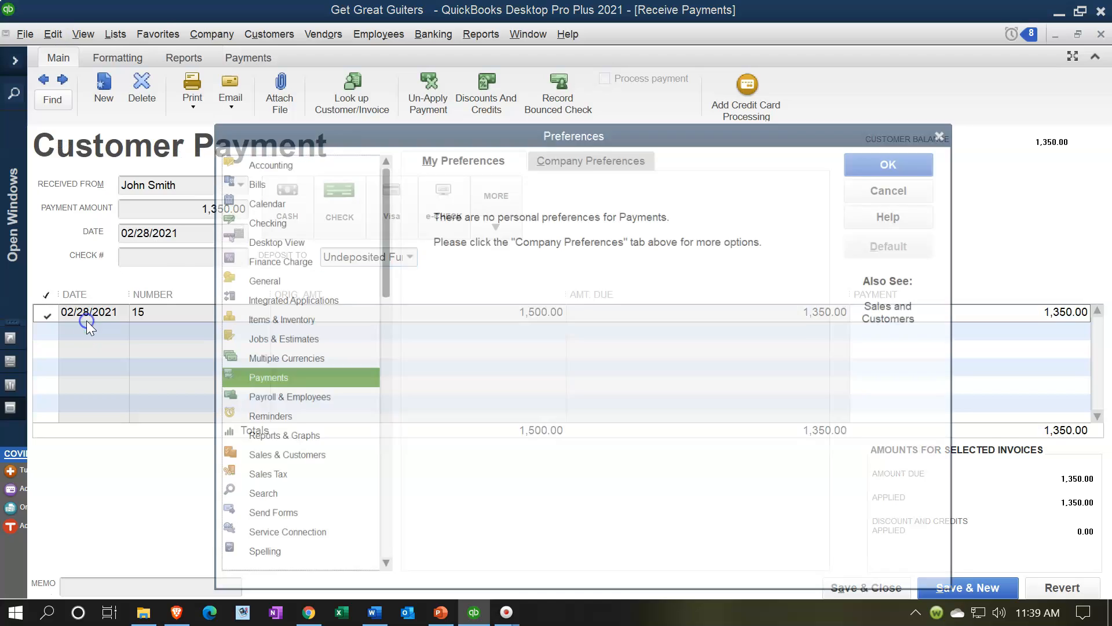
pyautogui.moveTo(401, 137); pyautogui.dragTo(394, 71)
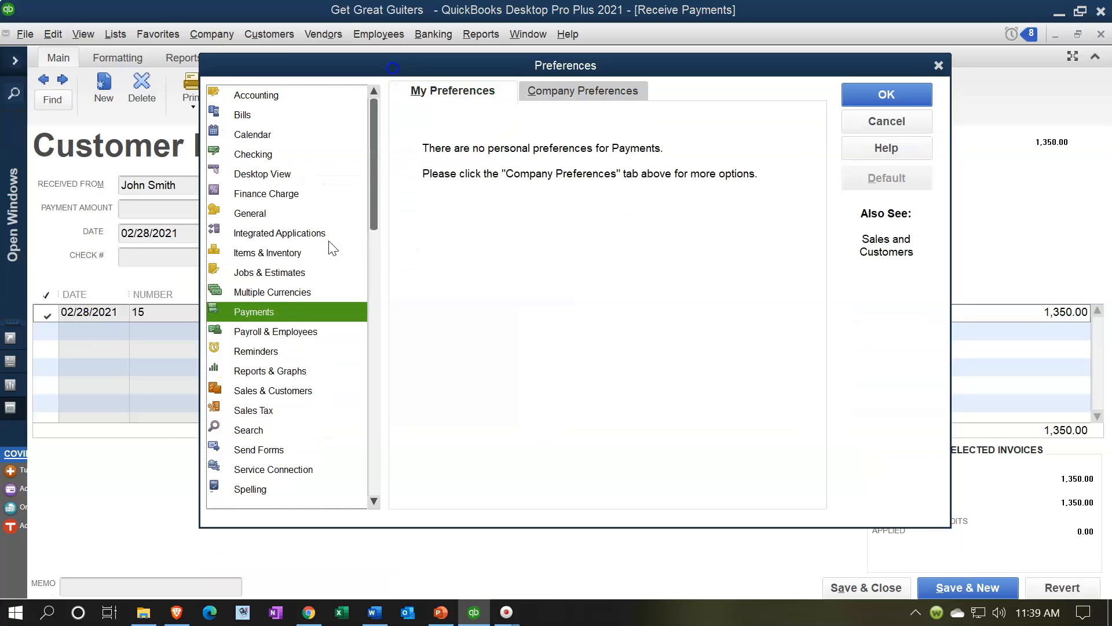
pyautogui.click(604, 91)
pyautogui.click(657, 150)
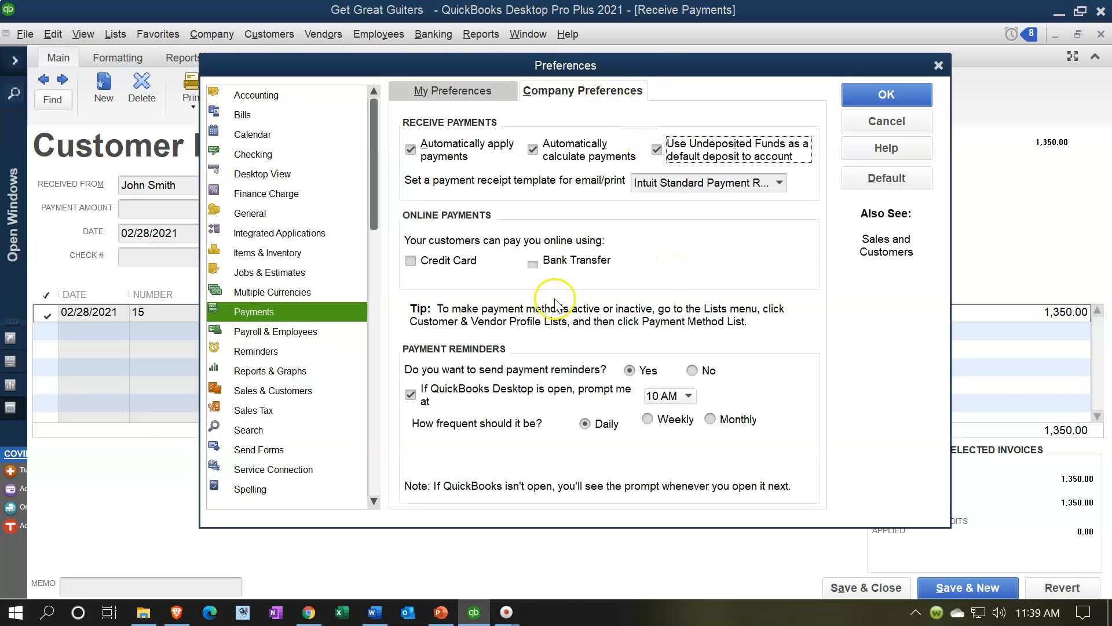
pyautogui.click(857, 95)
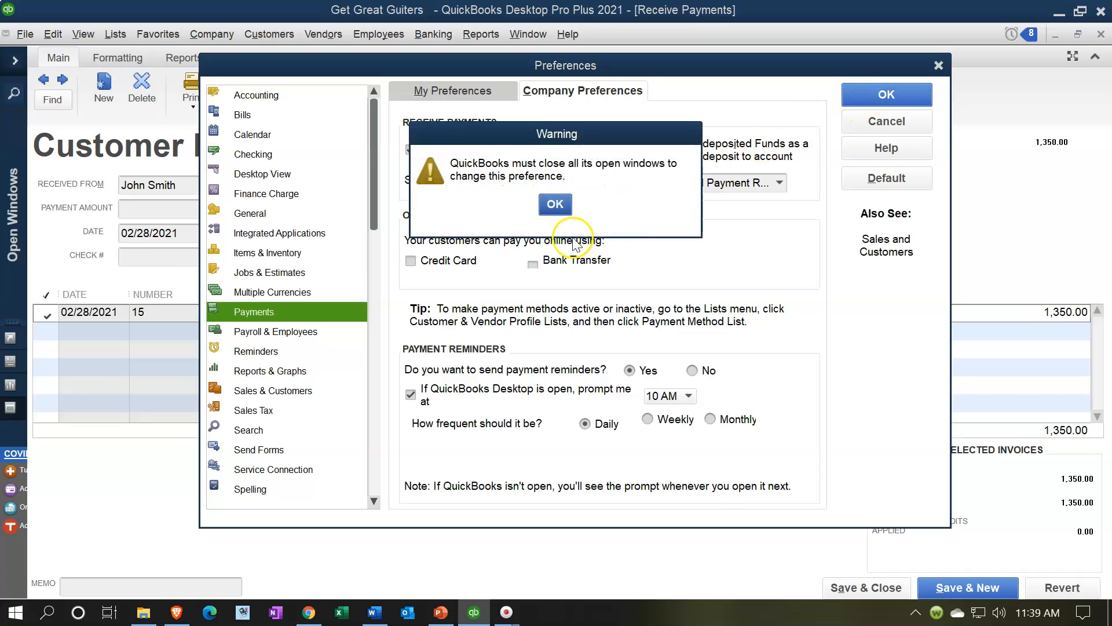
pyautogui.click(555, 204)
pyautogui.click(491, 207)
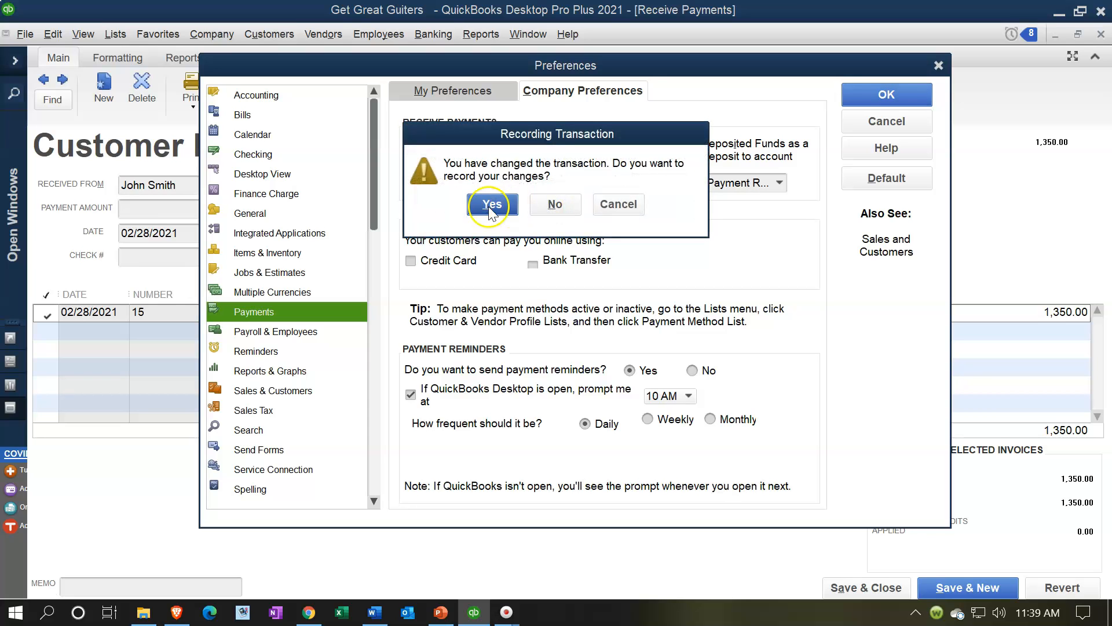
pyautogui.click(554, 204)
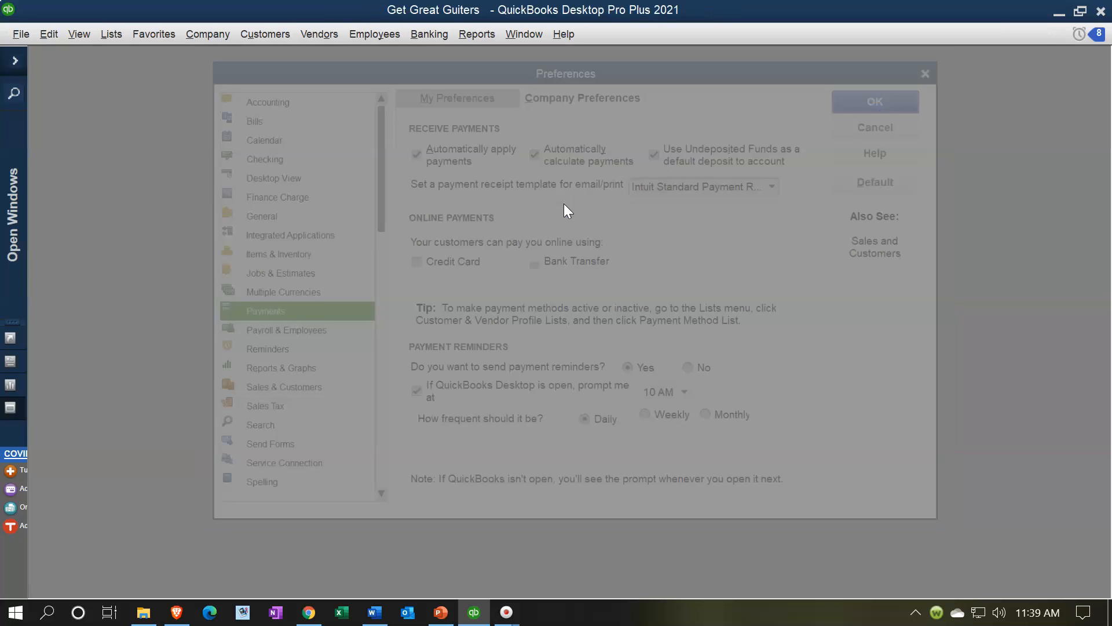
pyautogui.click(373, 186)
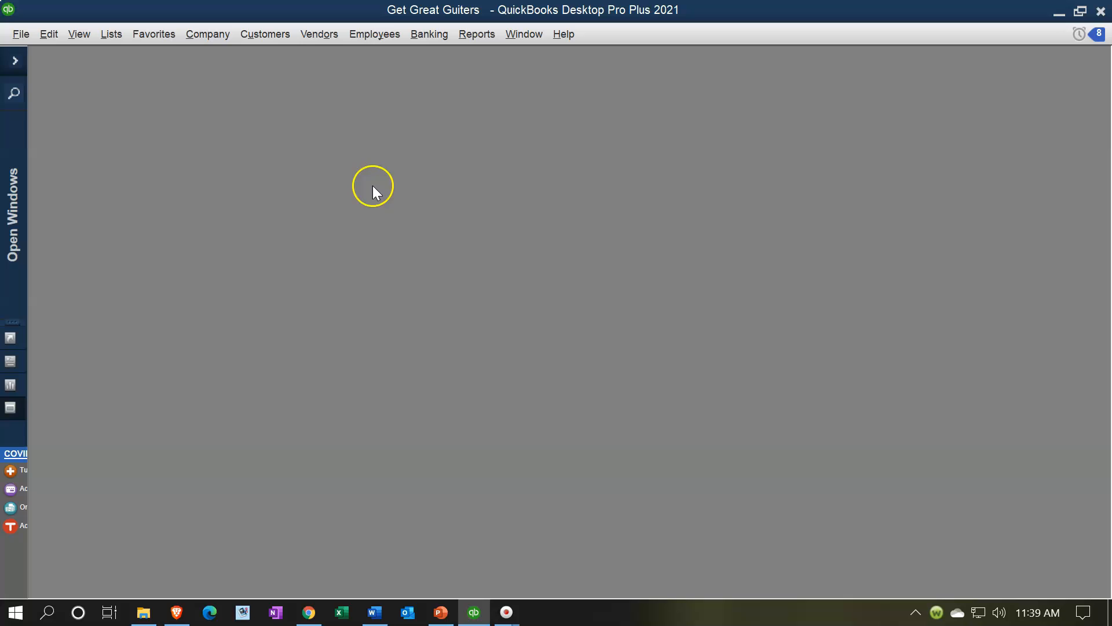
# Step: Expand the left icon bar and reopen the company home page
pyautogui.click(15, 63)
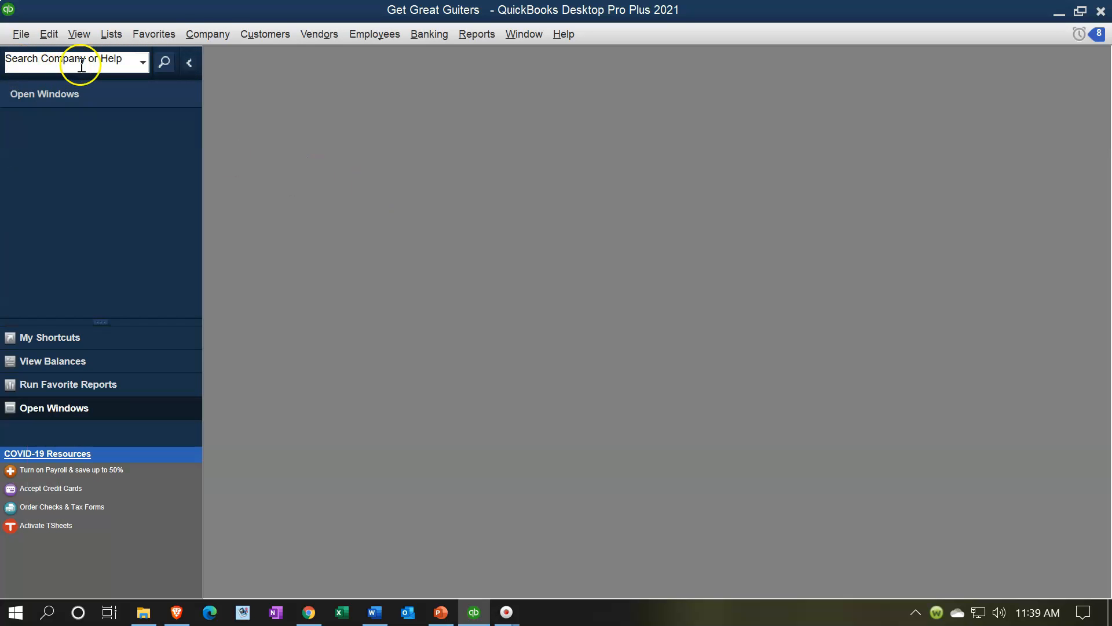
pyautogui.click(196, 35)
pyautogui.click(203, 51)
pyautogui.click(672, 115)
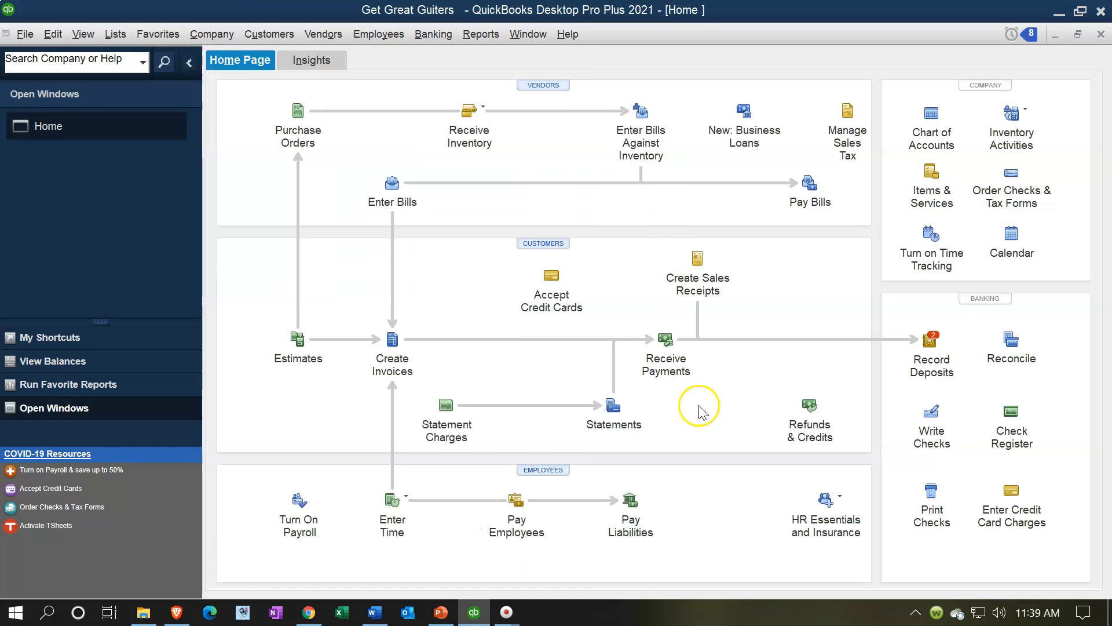
# Step: Reopen the most recently recorded customer payment and examine the area where the Deposit To setting was
pyautogui.click(667, 342)
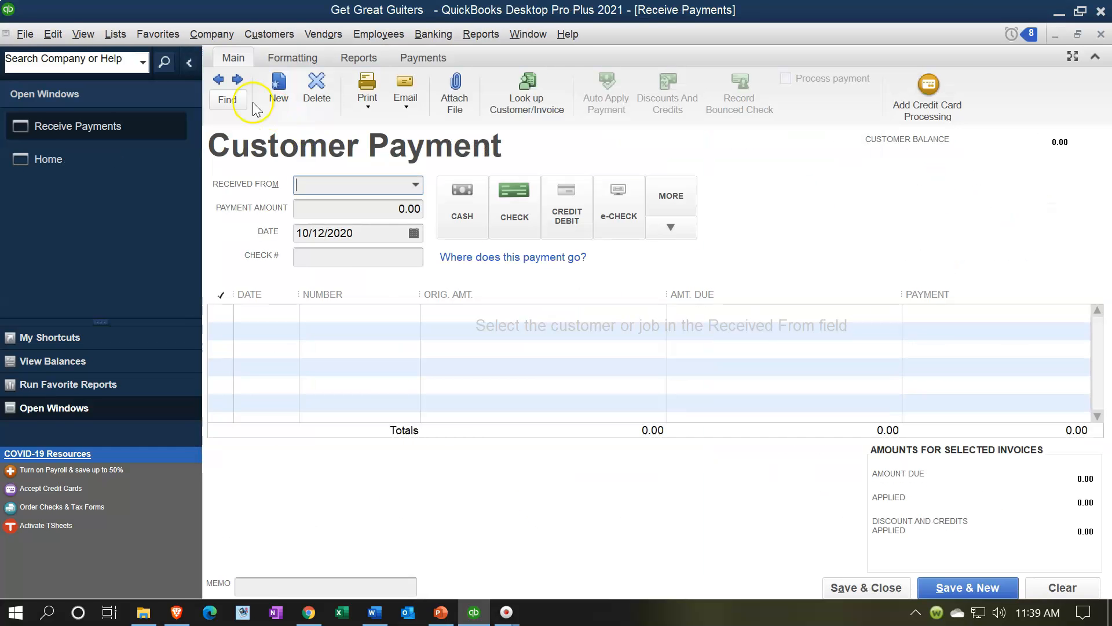
pyautogui.click(218, 81)
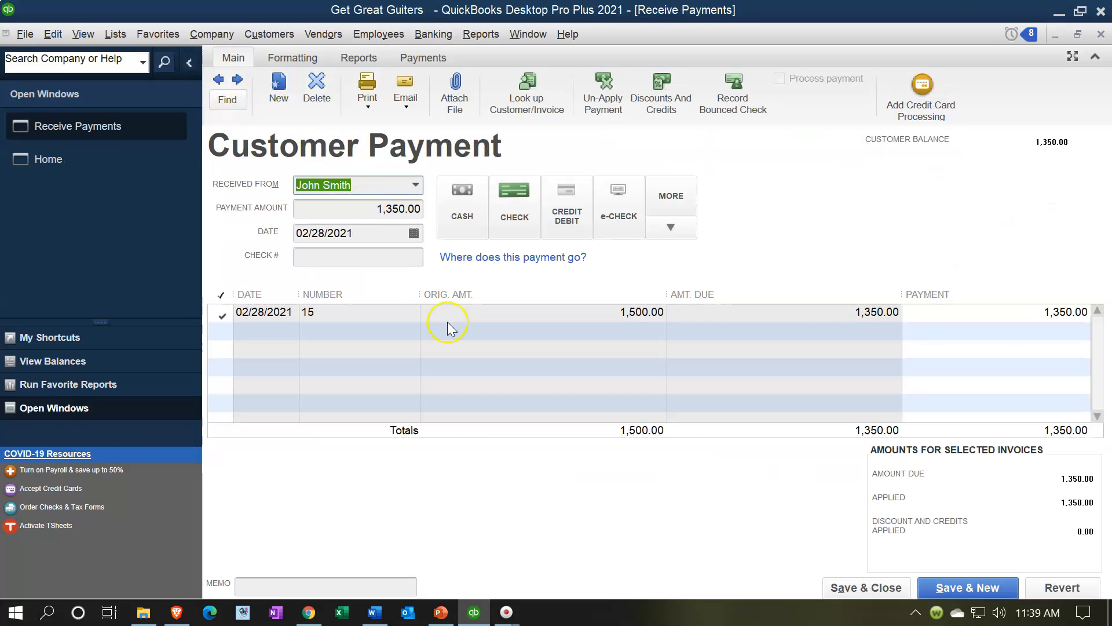
pyautogui.click(573, 274)
# Step: Turn off "Use Undeposited Funds as a default deposit to account" in the Payments company preferences and accept the change
pyautogui.click(53, 36)
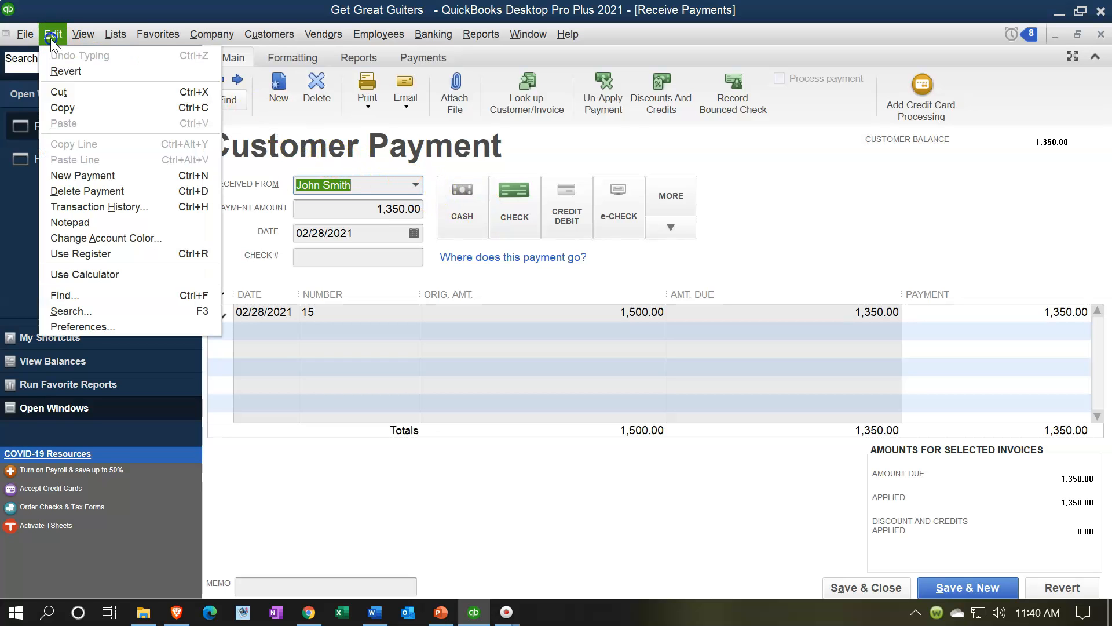
pyautogui.click(70, 325)
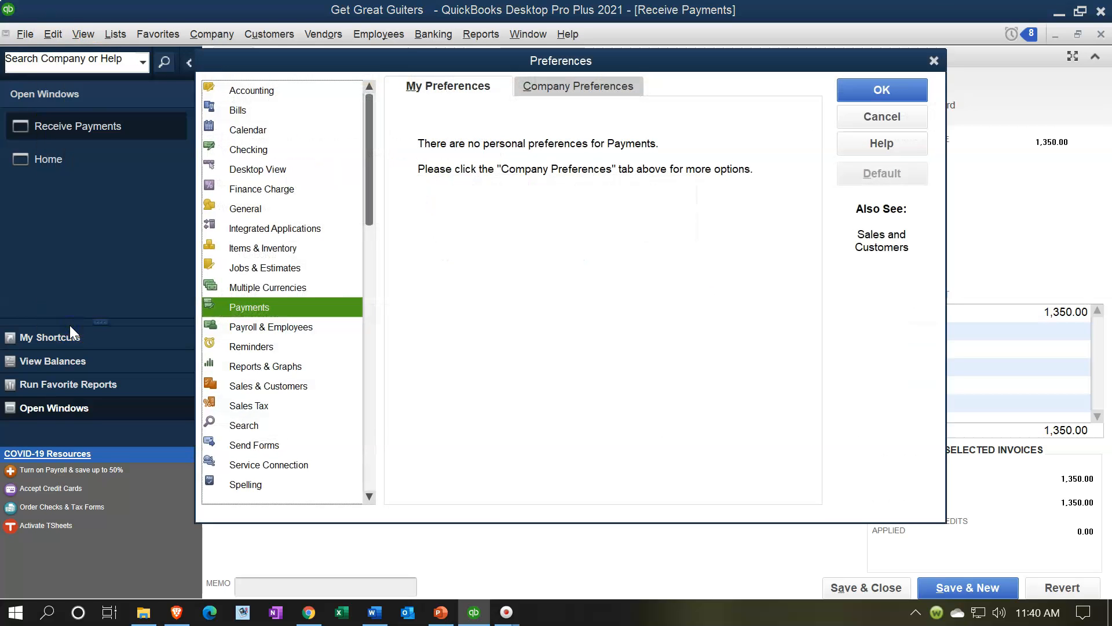
pyautogui.click(568, 87)
pyautogui.click(652, 145)
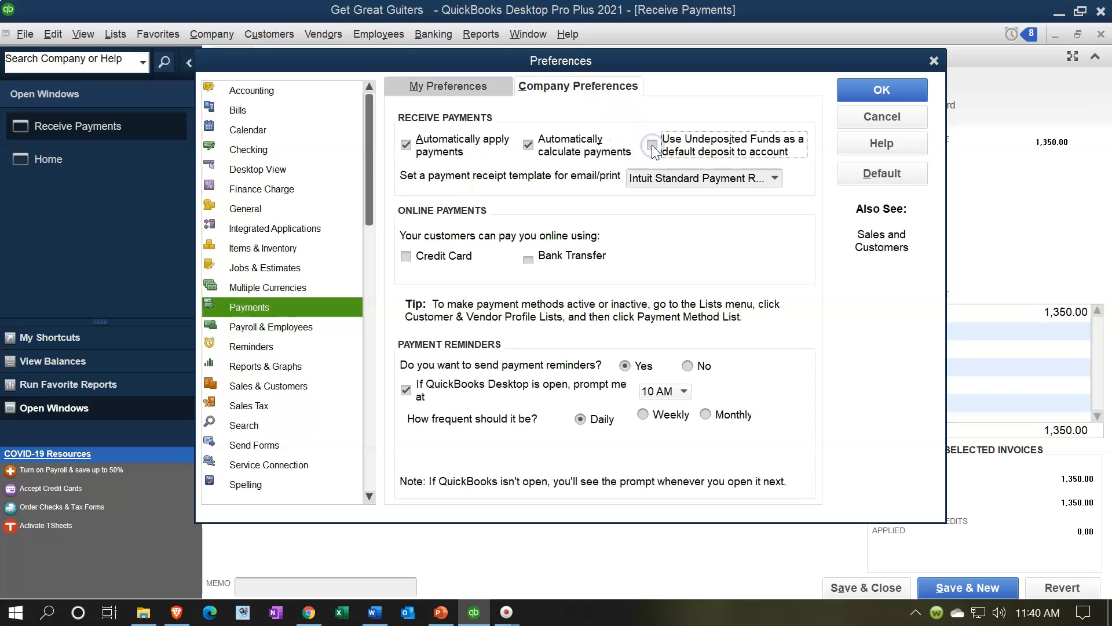
pyautogui.click(862, 95)
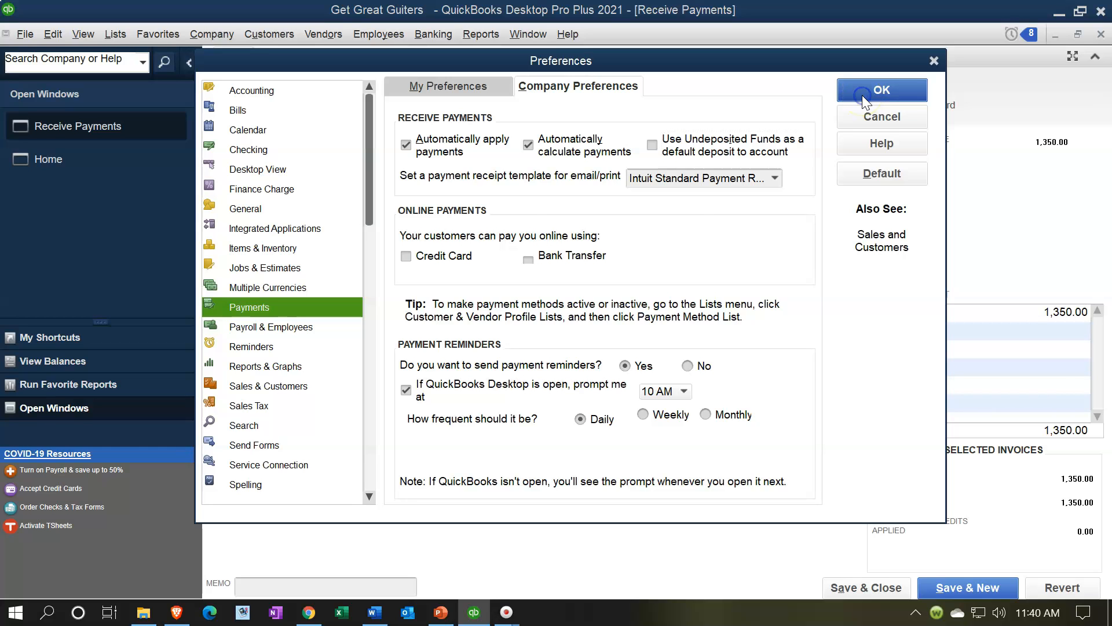
pyautogui.click(555, 206)
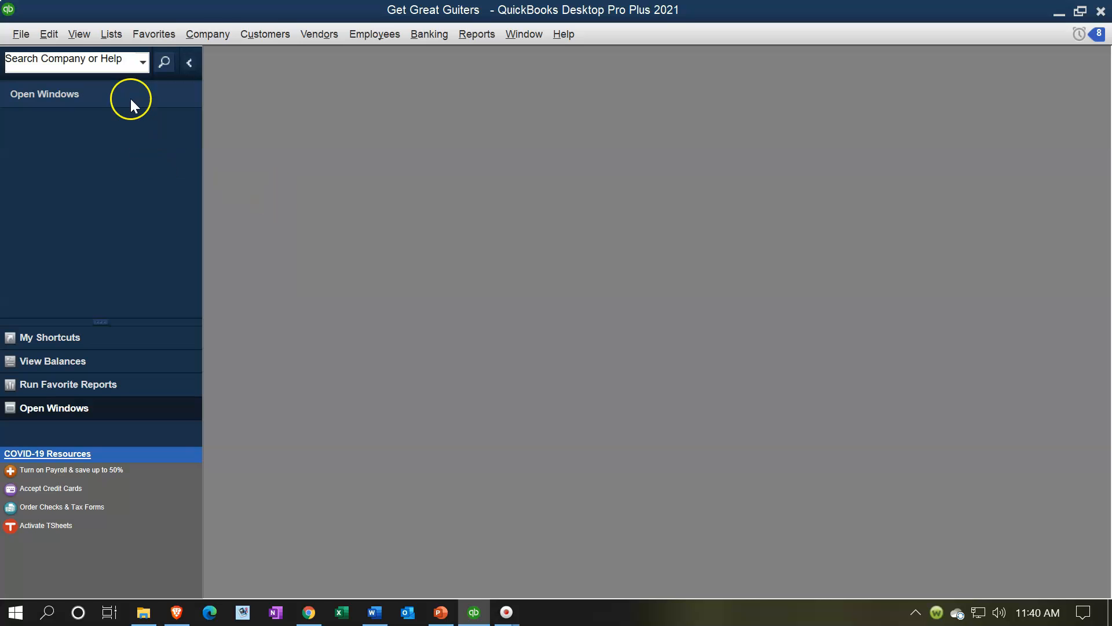
# Step: Reopen the company home page in a maximized window and bring up the most recently recorded customer payment
pyautogui.click(190, 38)
pyautogui.click(192, 51)
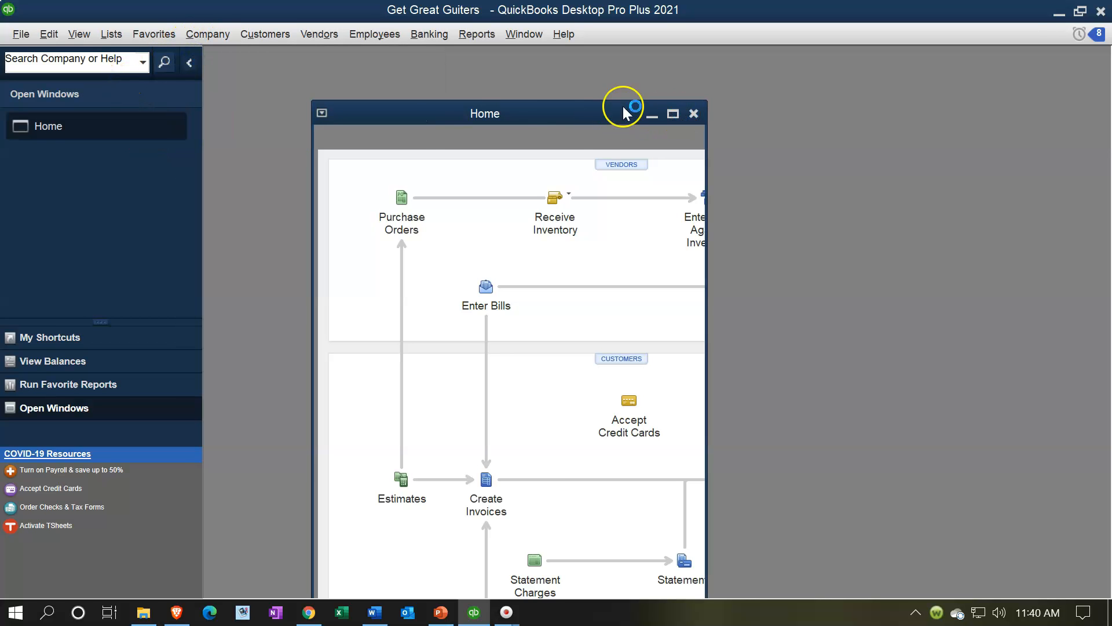
pyautogui.click(672, 113)
pyautogui.click(666, 343)
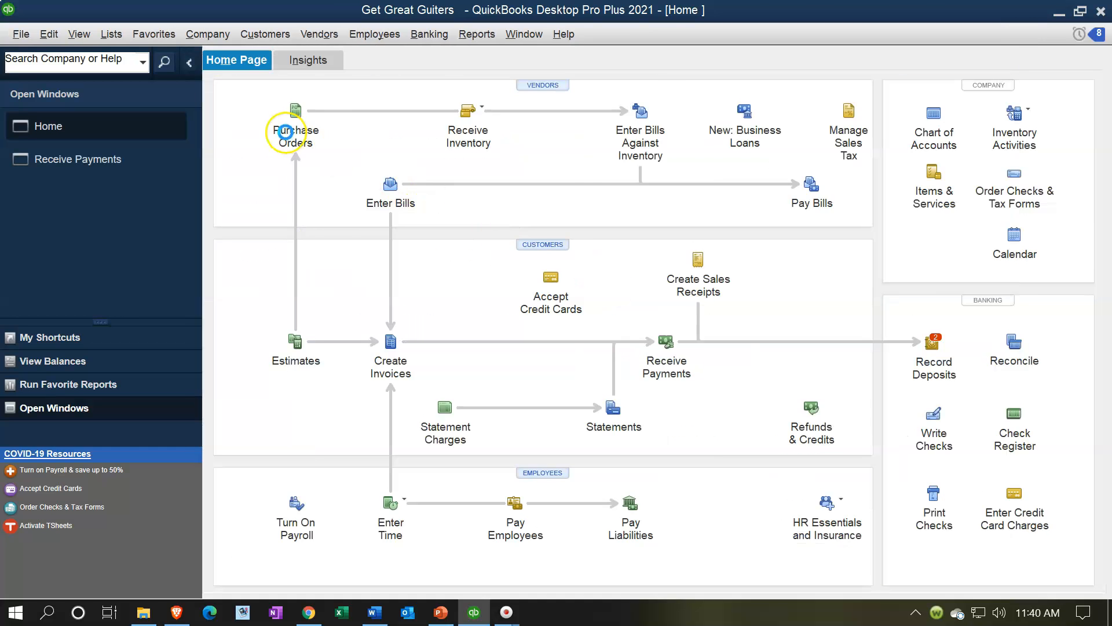
pyautogui.click(223, 86)
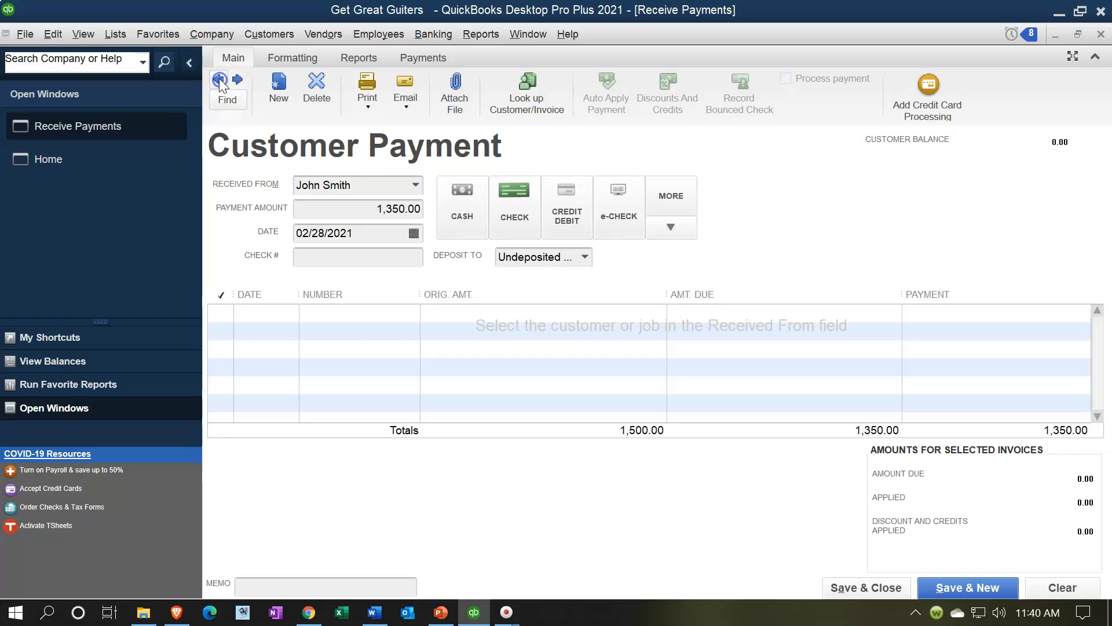
# Step: Examine the Deposit To accounts offered on the customer payment without changing the selection, and close the payment form
pyautogui.click(584, 257)
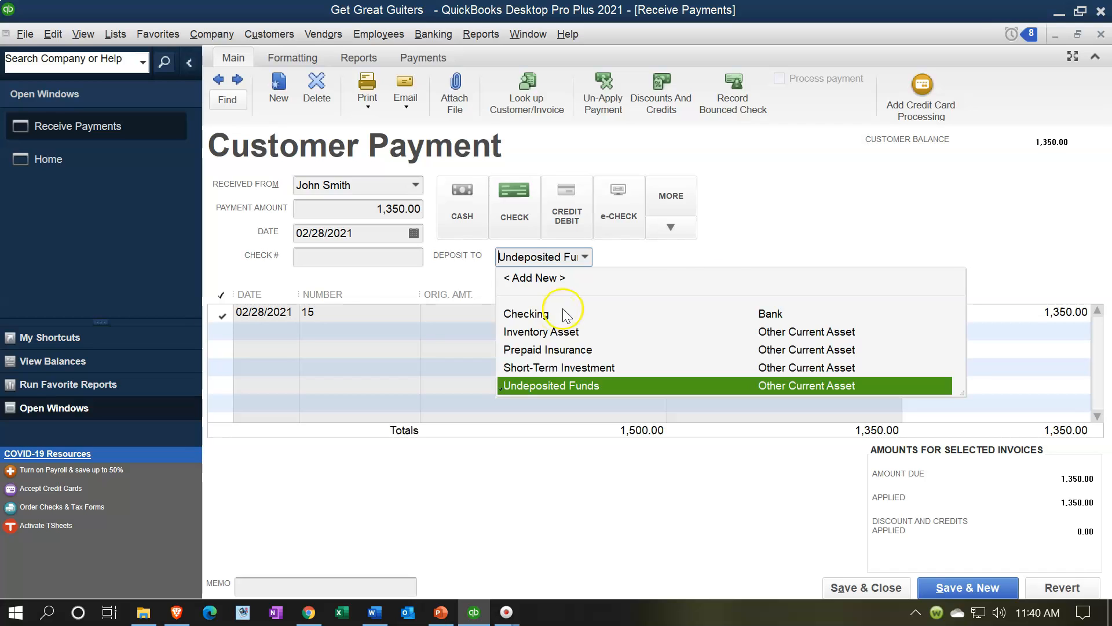
pyautogui.click(779, 236)
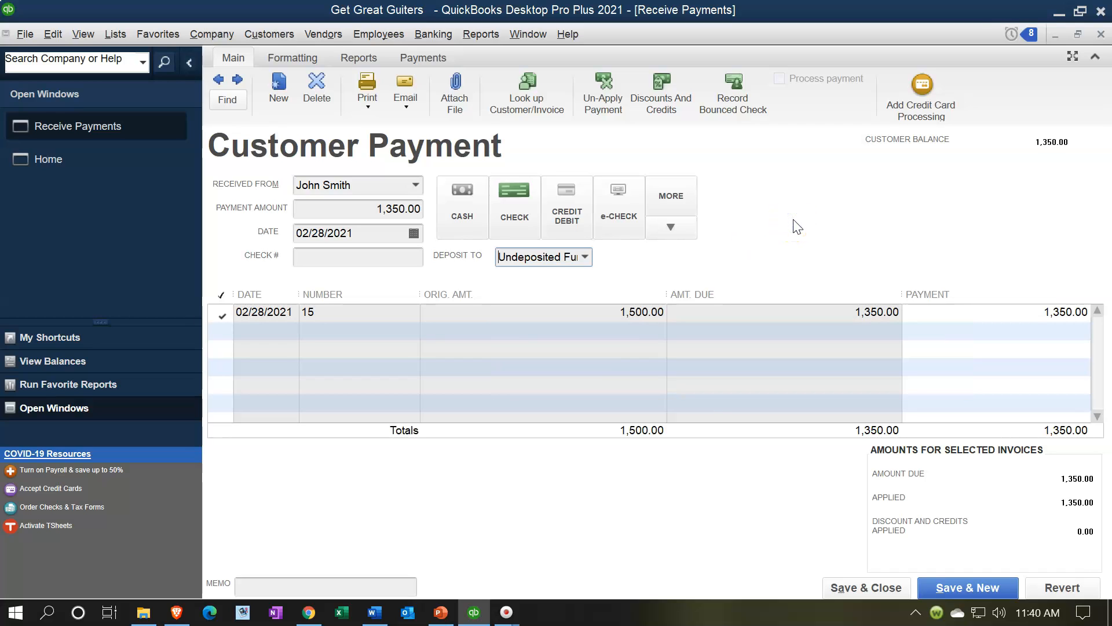
pyautogui.click(288, 166)
pyautogui.click(499, 268)
pyautogui.click(585, 257)
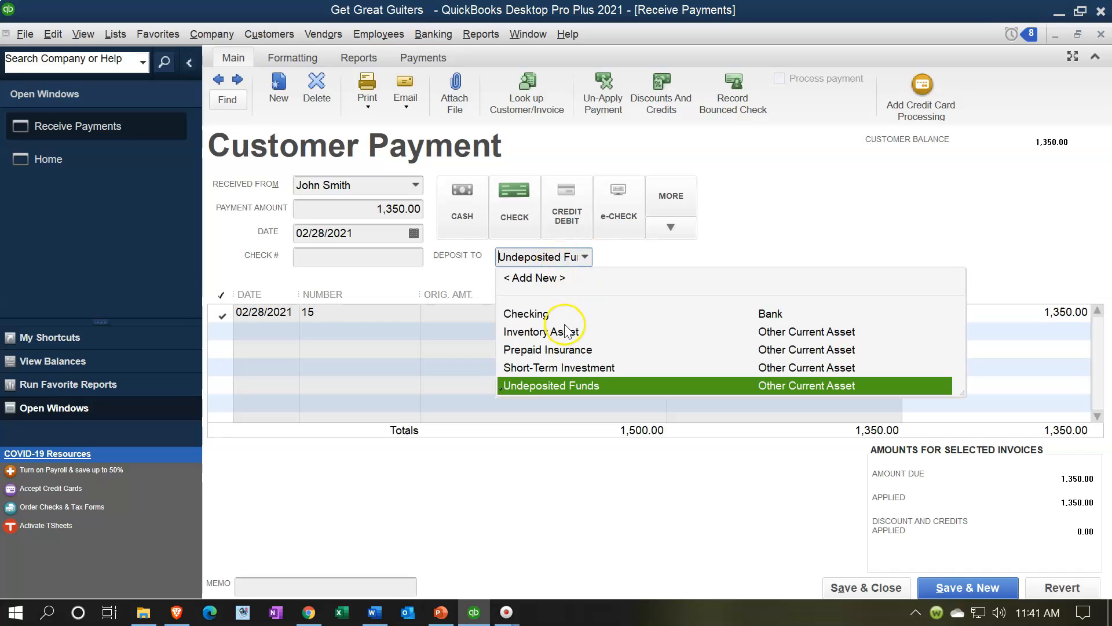
pyautogui.click(899, 223)
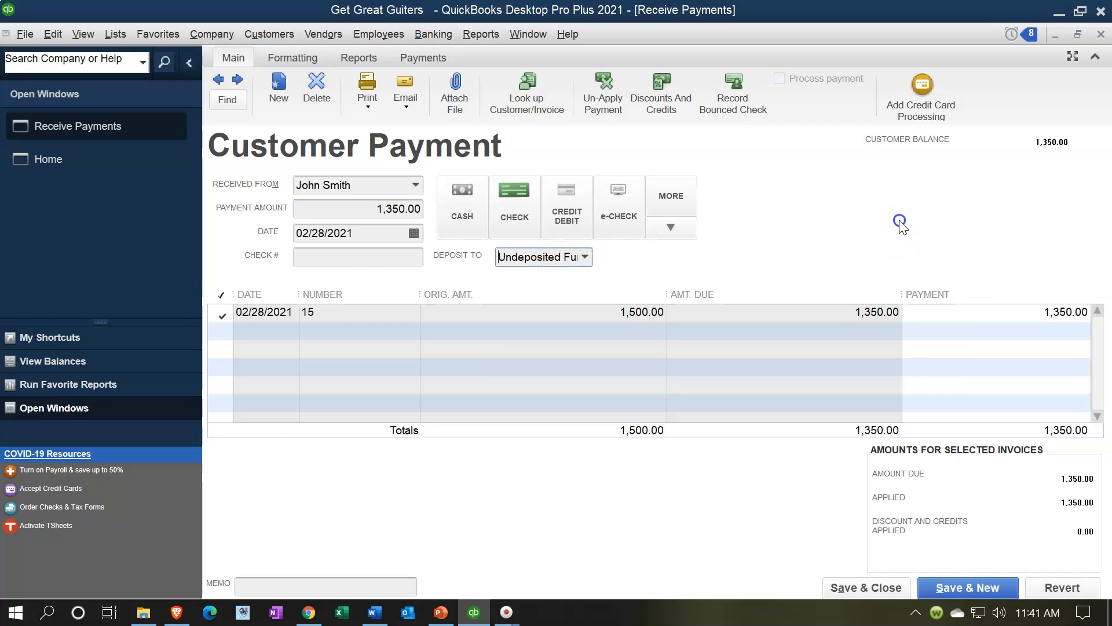
pyautogui.click(900, 227)
pyautogui.click(899, 216)
pyautogui.click(1100, 36)
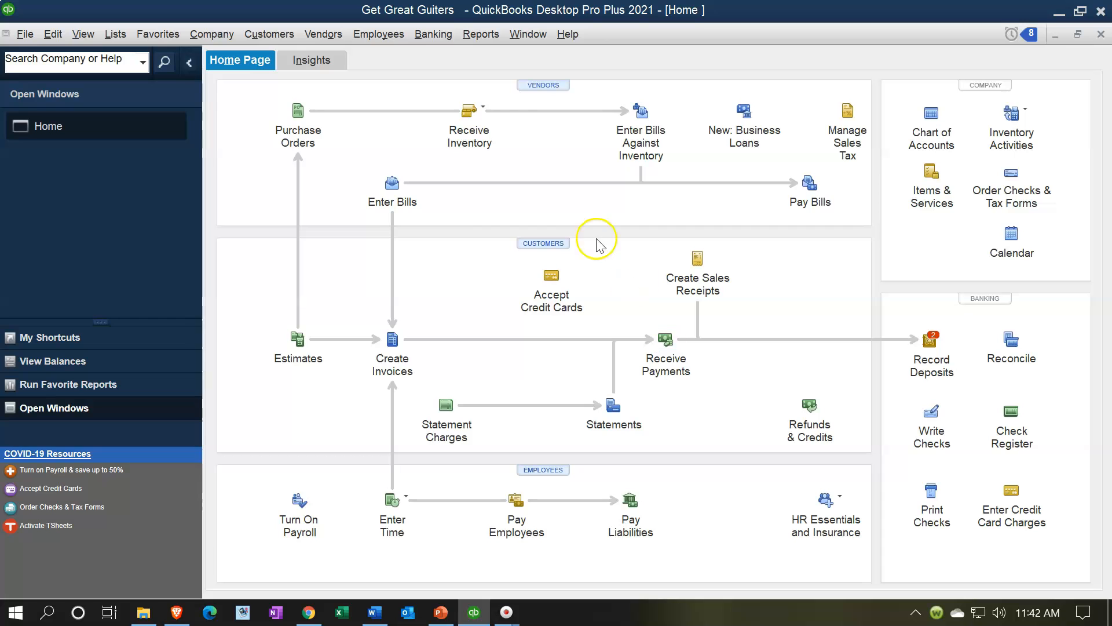
# Step: Run the Balance Sheet Standard report with a date range from 01/01/2021 to 12/31/2021
pyautogui.click(480, 34)
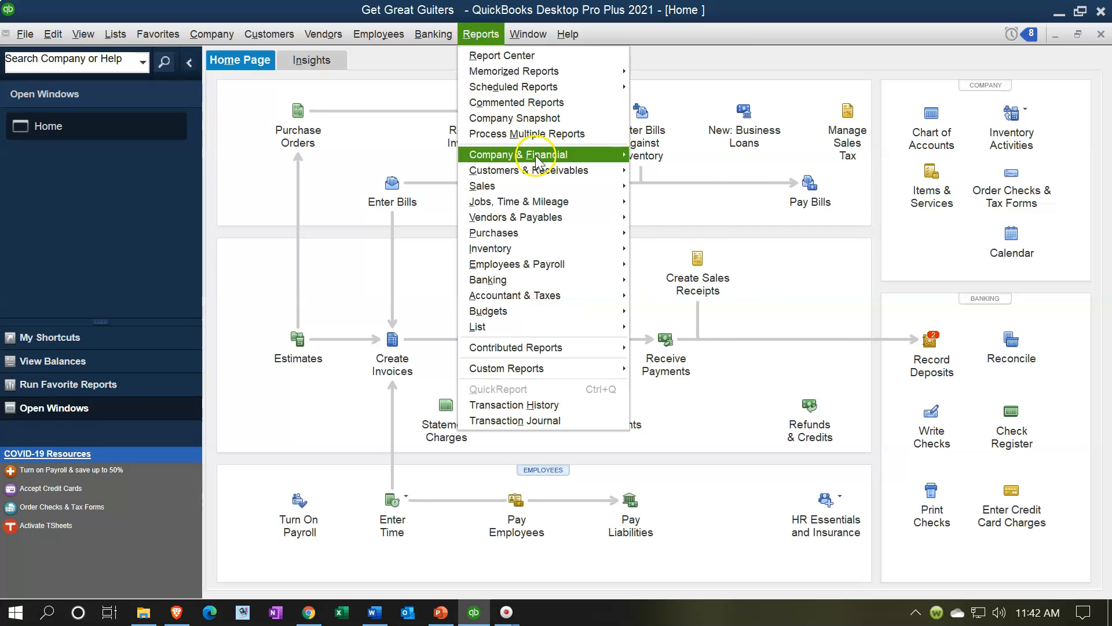
pyautogui.moveTo(623, 160)
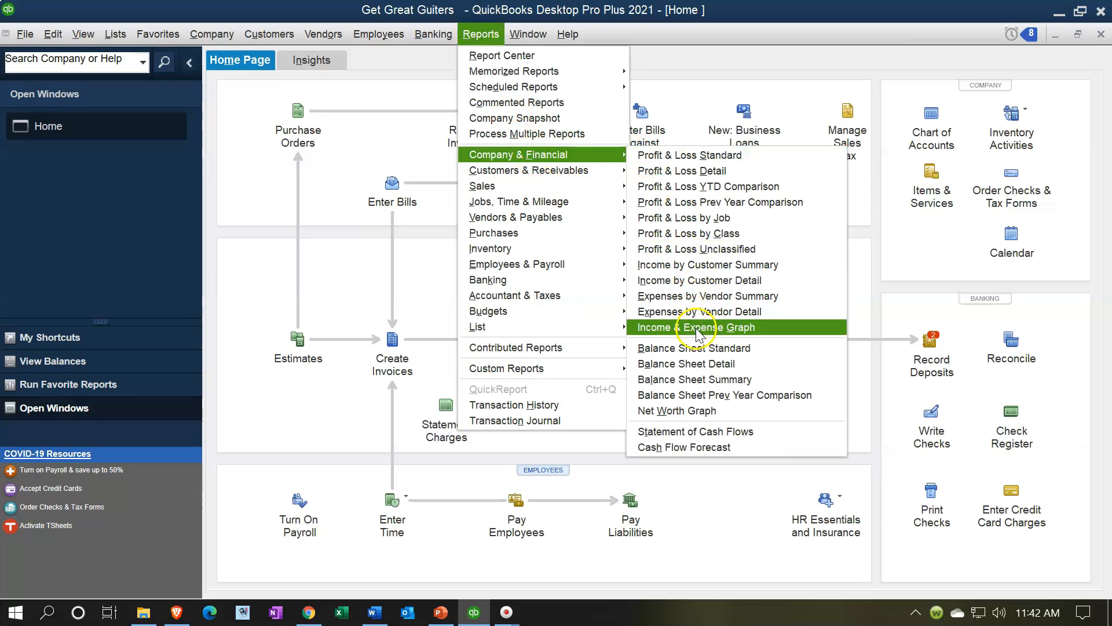
pyautogui.click(699, 347)
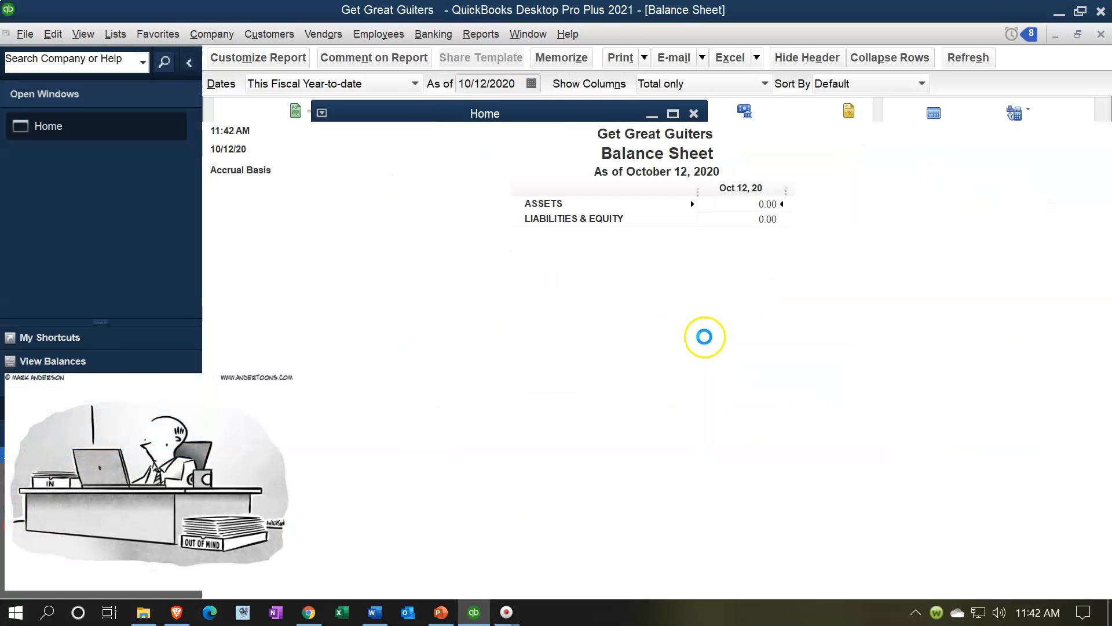
pyautogui.click(245, 61)
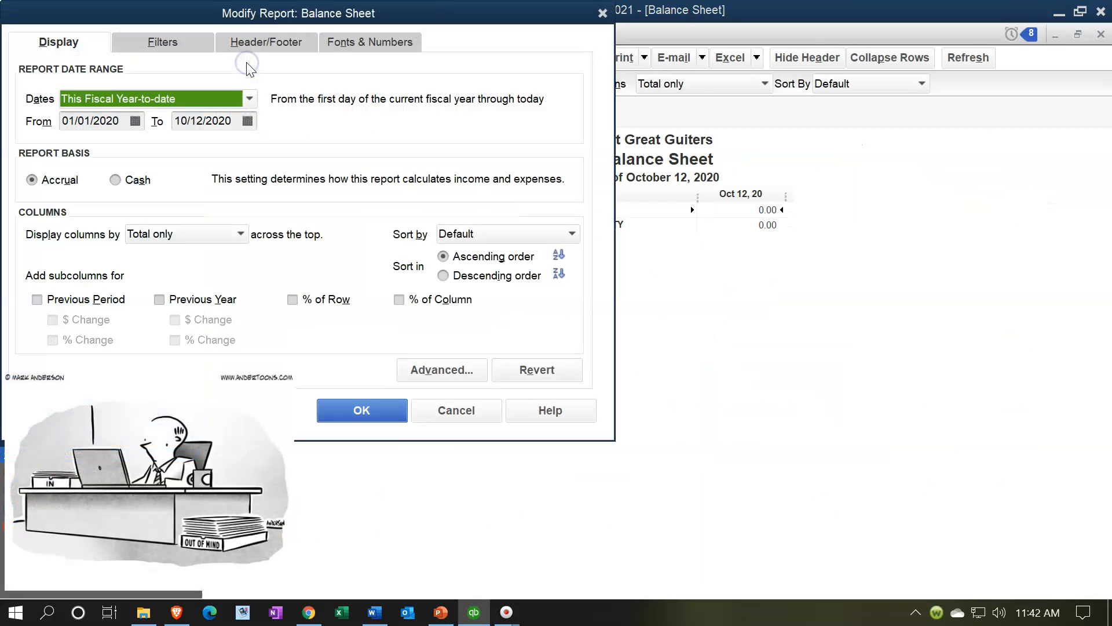
pyautogui.press('Tab')
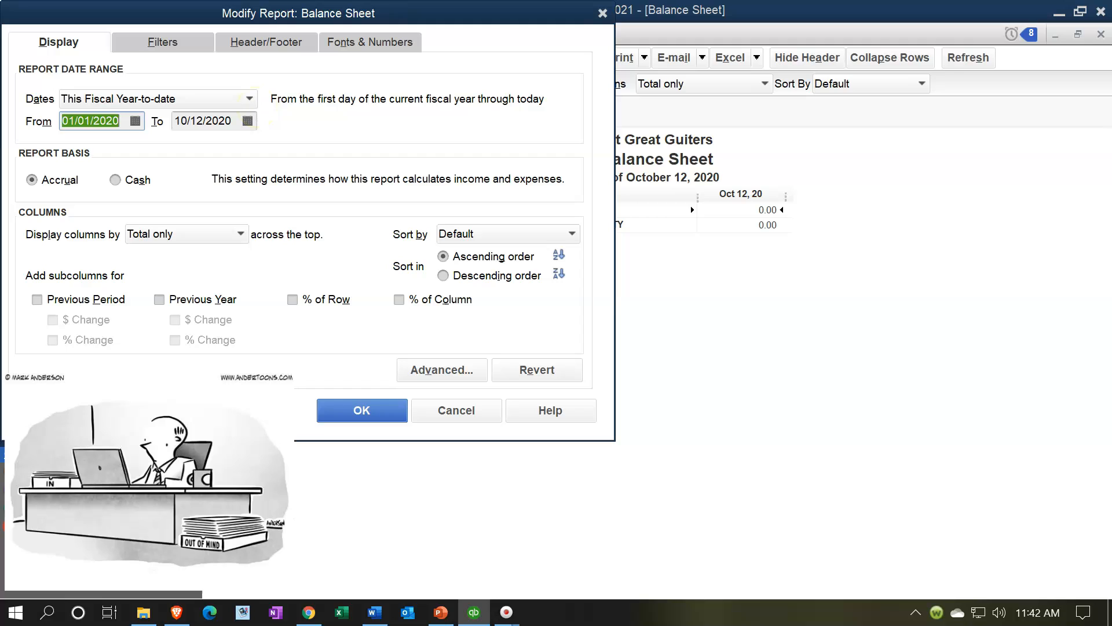
pyautogui.write('01012021')
pyautogui.press('Tab')
pyautogui.write('12/31/2021')
pyautogui.press('Tab')
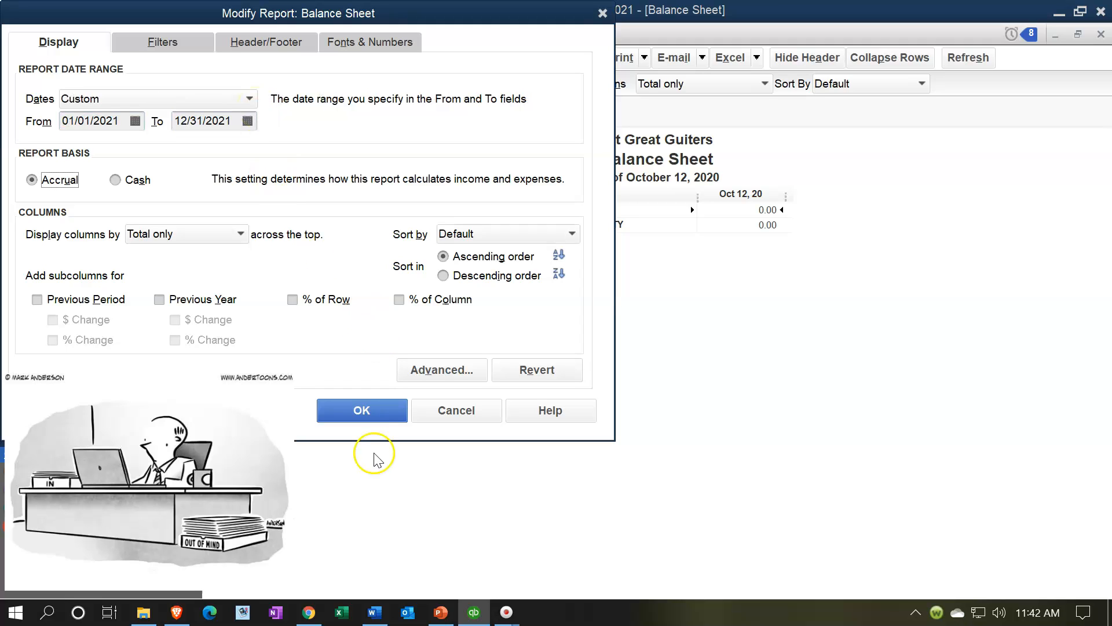
pyautogui.click(366, 412)
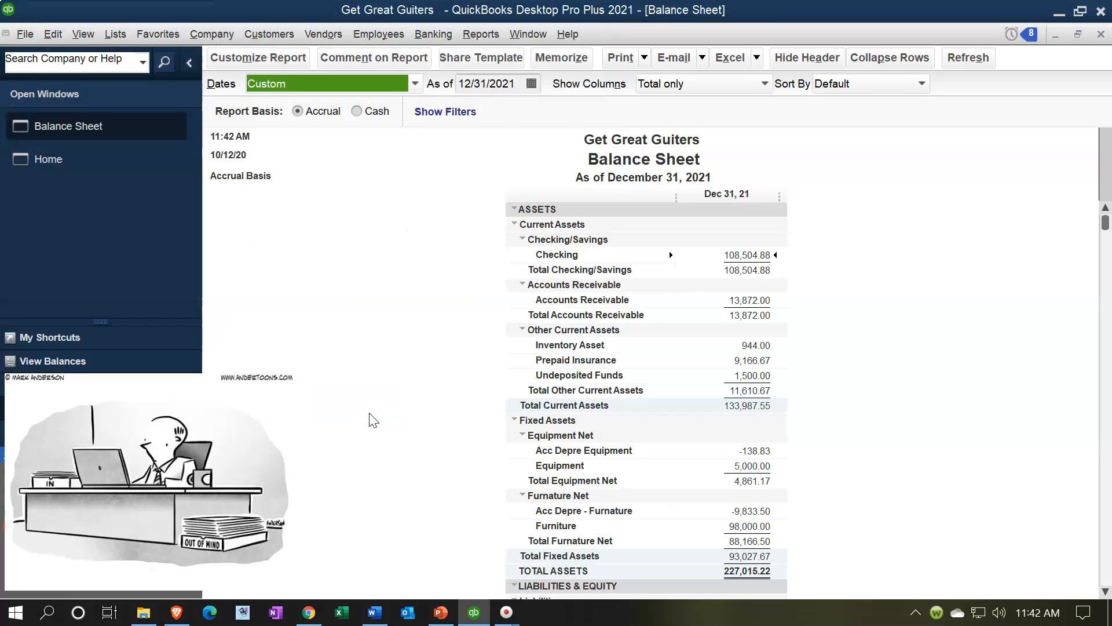
# Step: Drill into the Undeposited Funds balance on the balance sheet to list its transactions
pyautogui.click(746, 377)
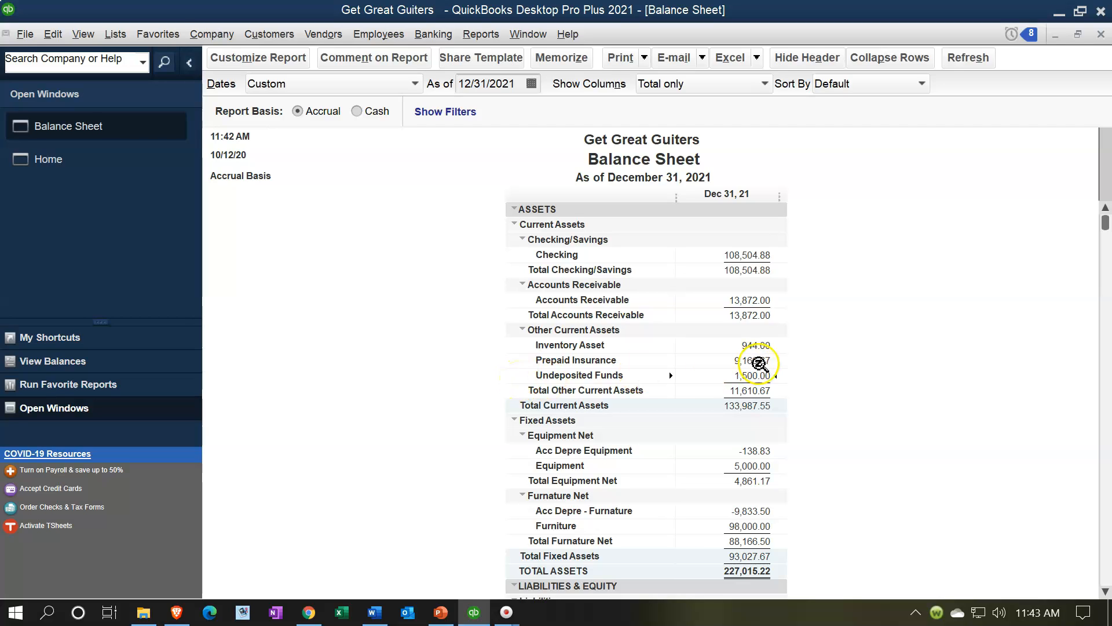
pyautogui.click(782, 385)
pyautogui.click(767, 375)
pyautogui.click(767, 375)
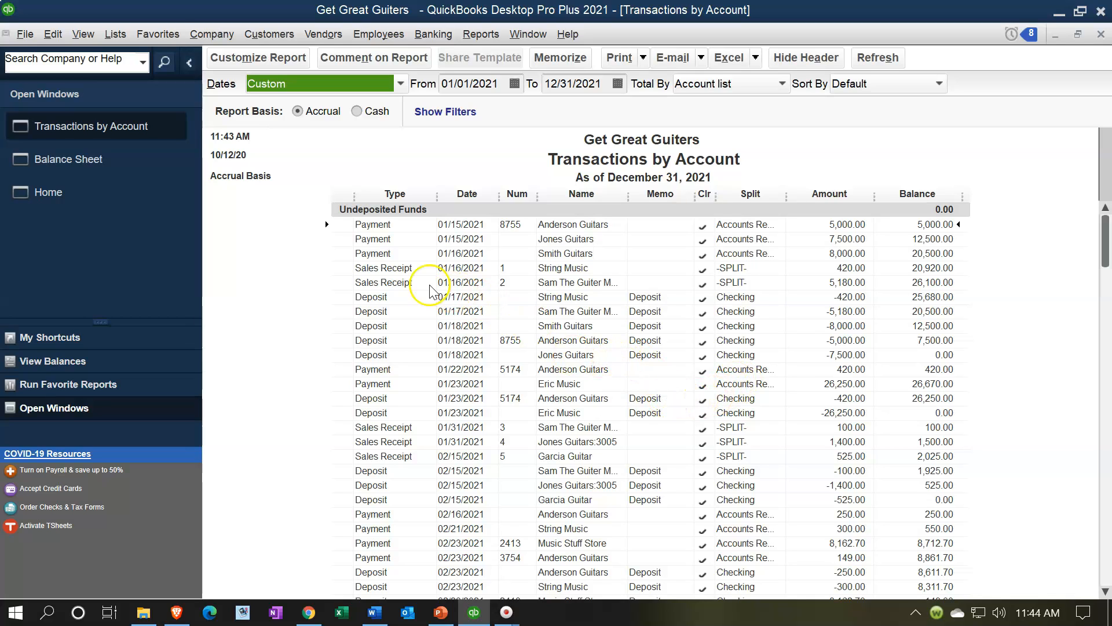
# Step: Inspect the source form of the Jones Guitars payment dated 01/15/2021 in the Undeposited Funds transactions, and close it
pyautogui.click(392, 239)
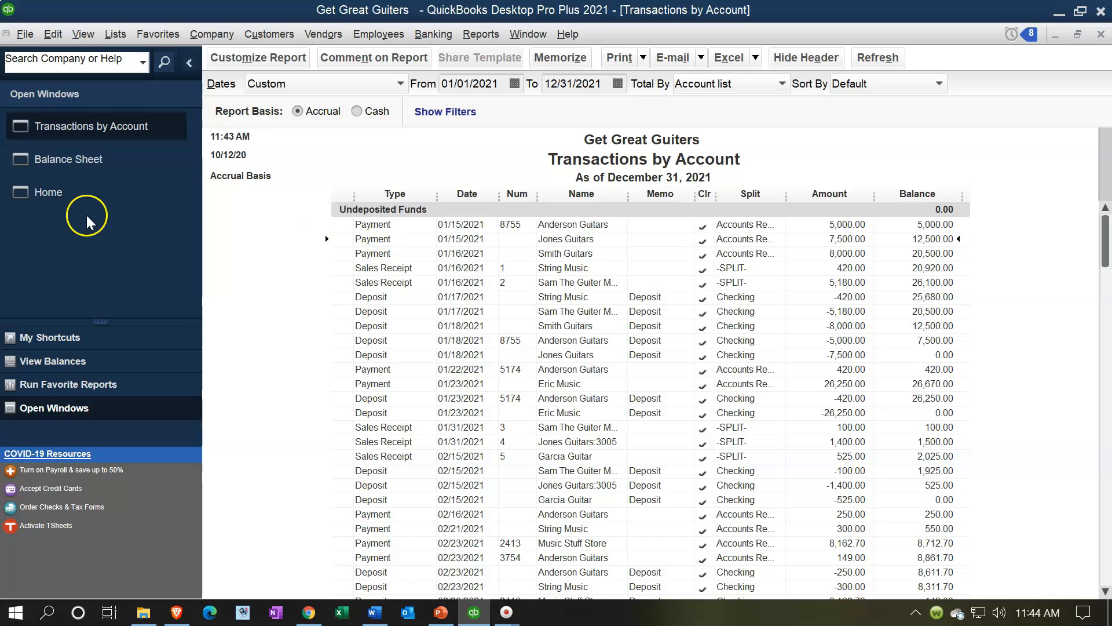
pyautogui.click(62, 204)
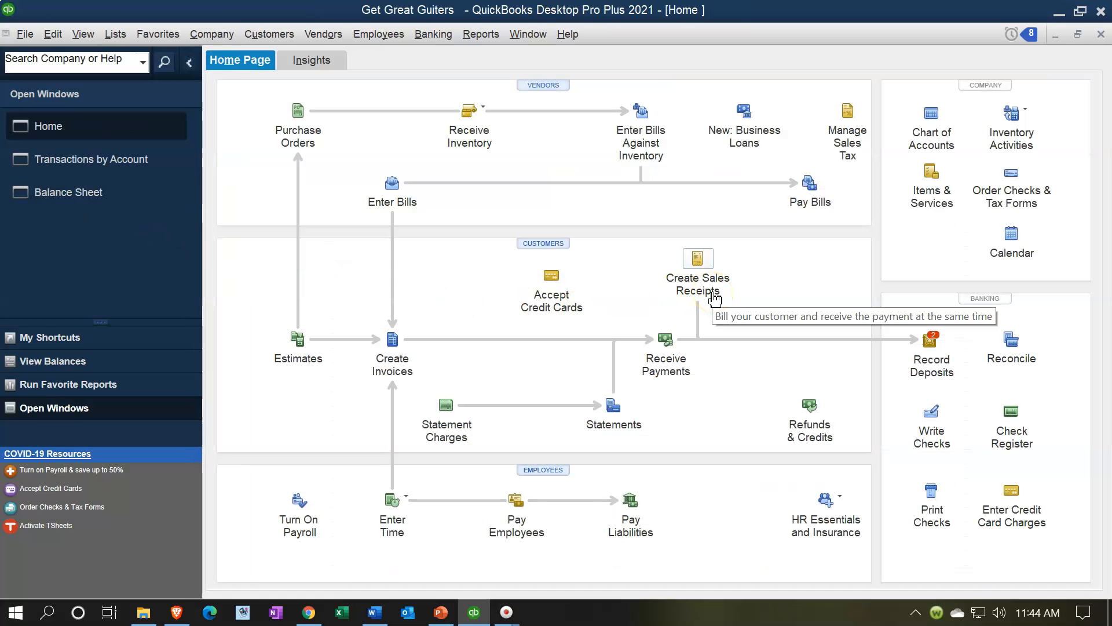
pyautogui.click(99, 162)
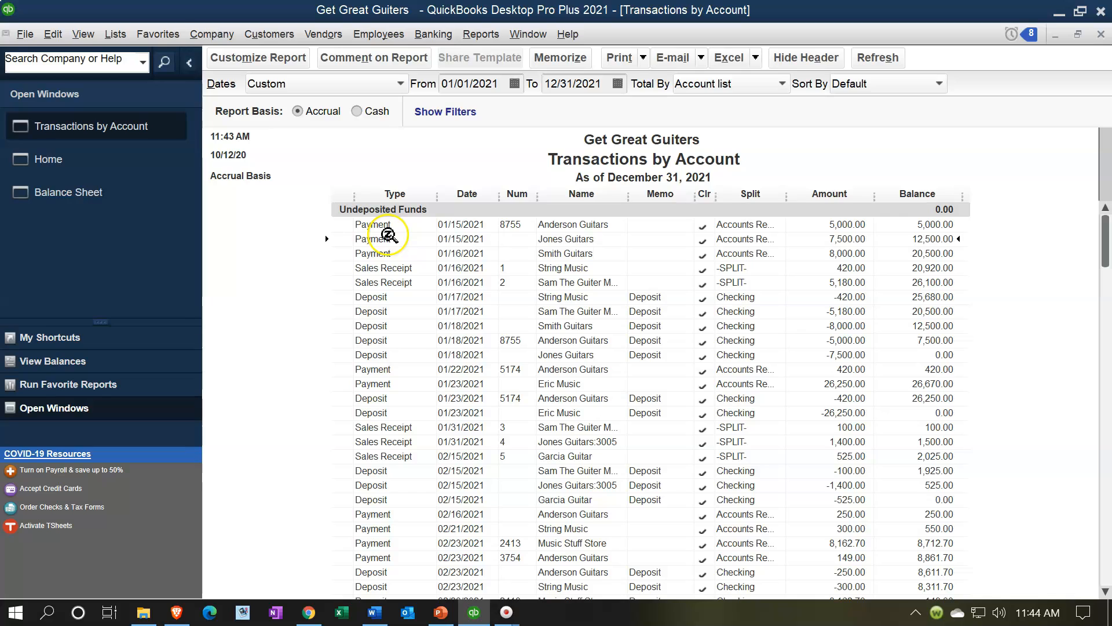
pyautogui.doubleClick(844, 240)
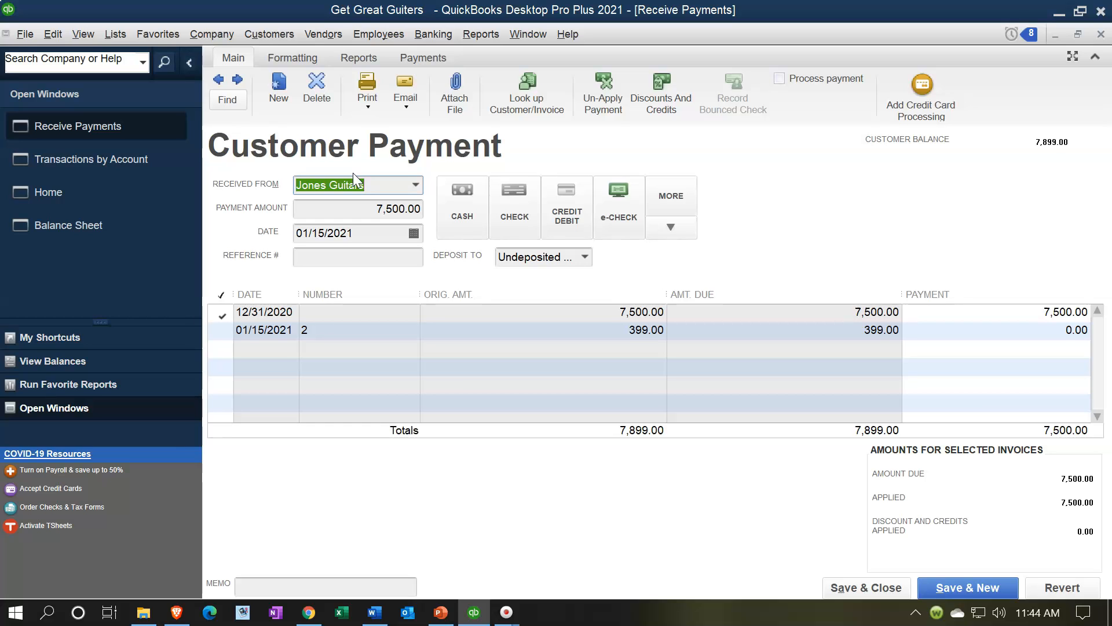
pyautogui.click(1101, 35)
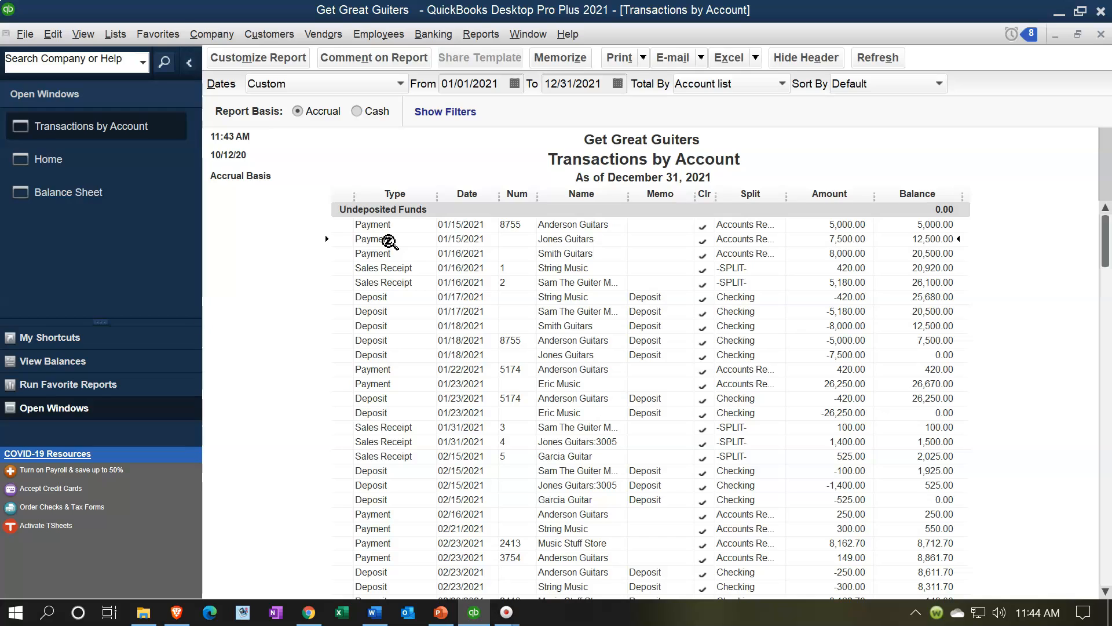
# Step: Examine the payment, sales receipt and deposit amounts in Undeposited Funds down to the report's total, and close the report
pyautogui.click(408, 269)
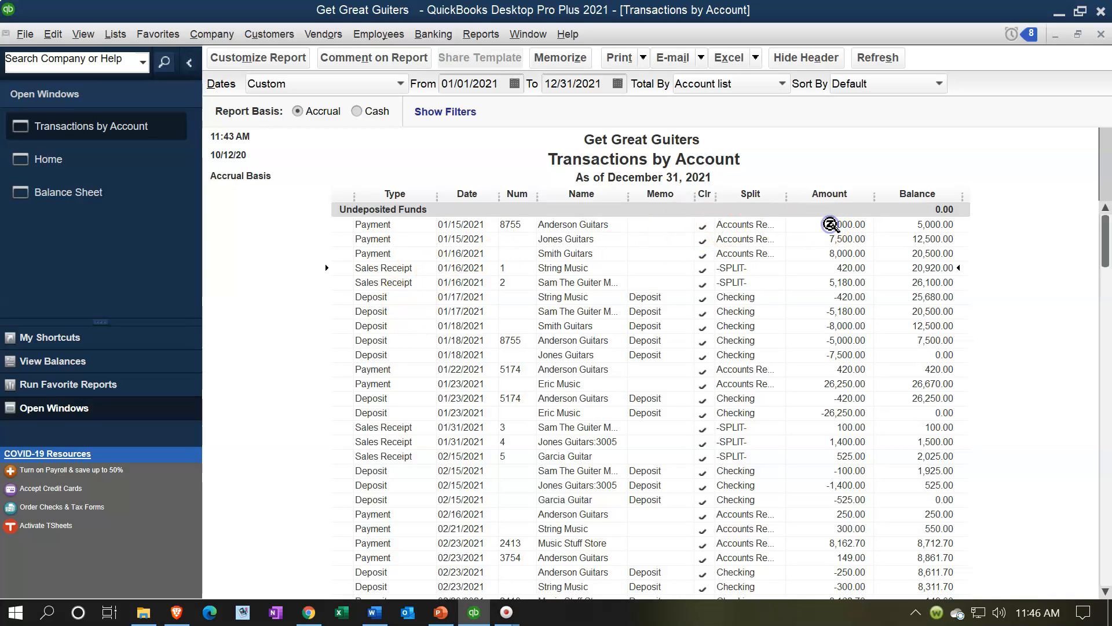
pyautogui.click(845, 226)
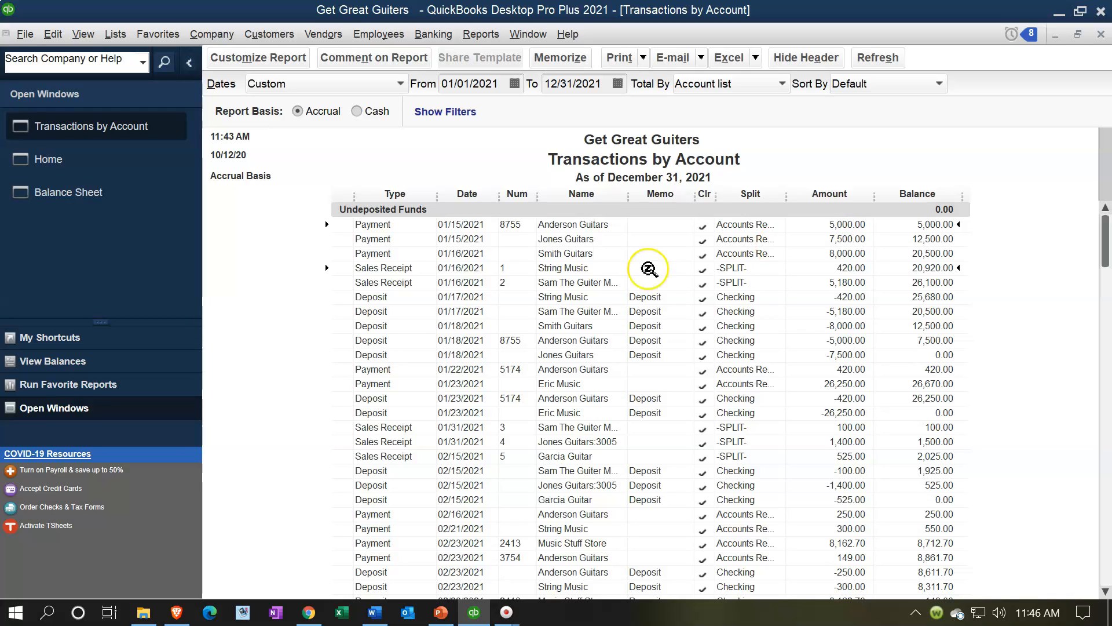
pyautogui.click(834, 268)
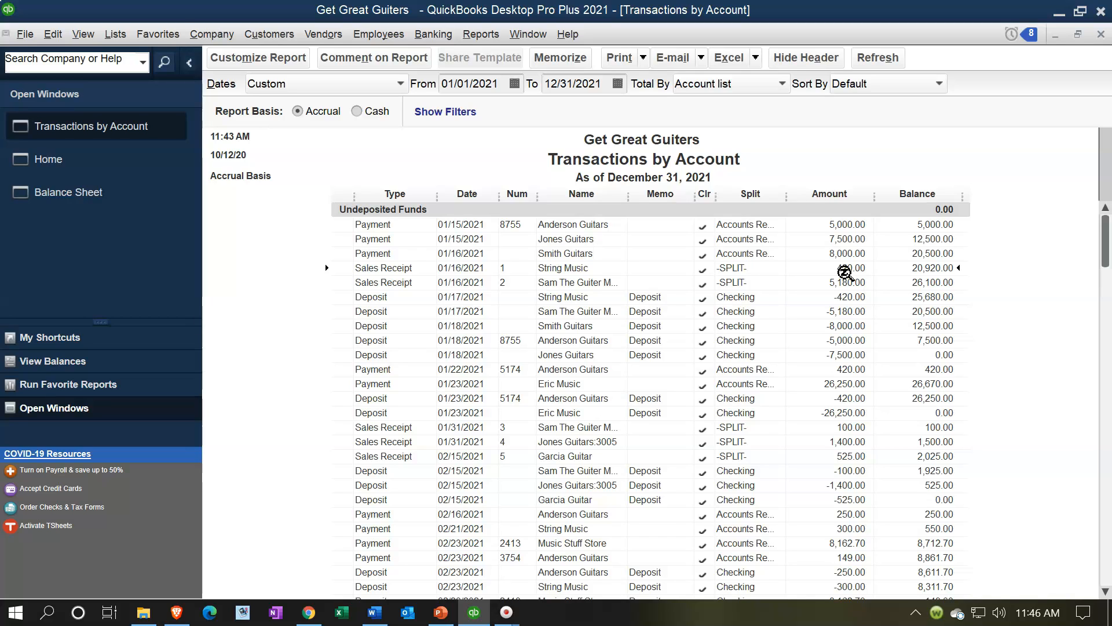
pyautogui.click(846, 301)
pyautogui.click(847, 314)
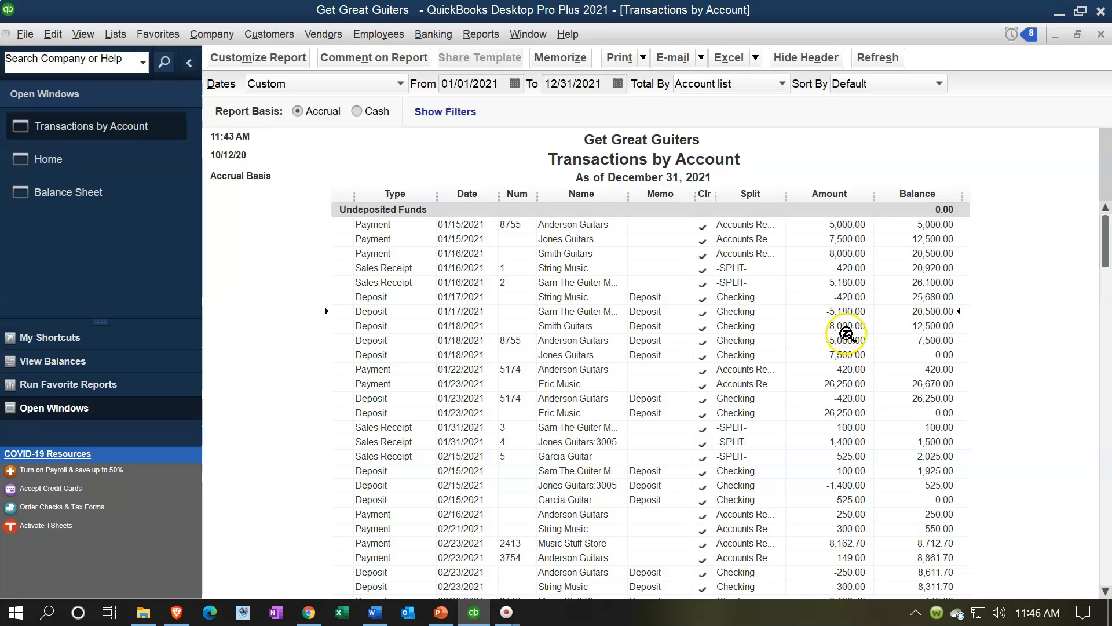
pyautogui.scroll(-2, 865, 362)
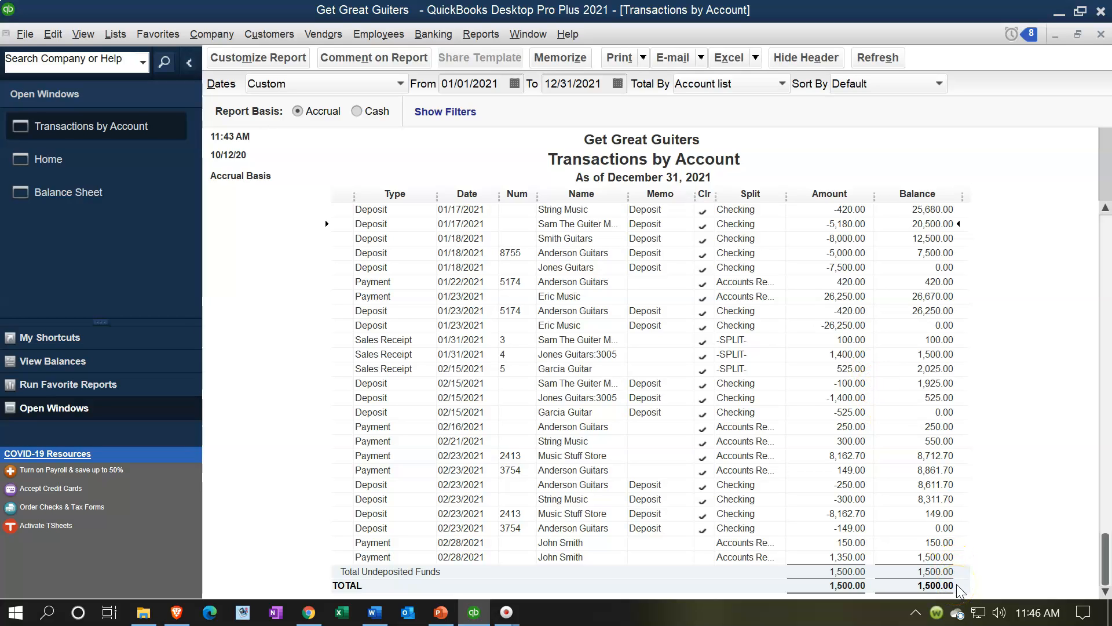
pyautogui.click(946, 267)
pyautogui.click(1101, 35)
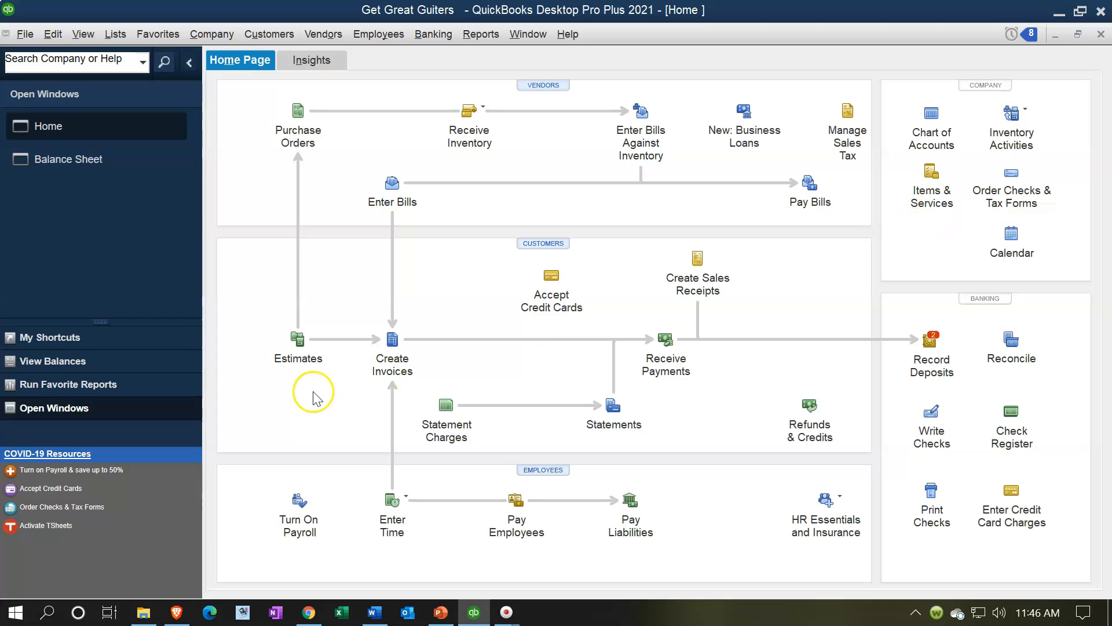
# Step: Return to the balance sheet and drill into the Accounts Receivable balance to list its transactions
pyautogui.click(94, 160)
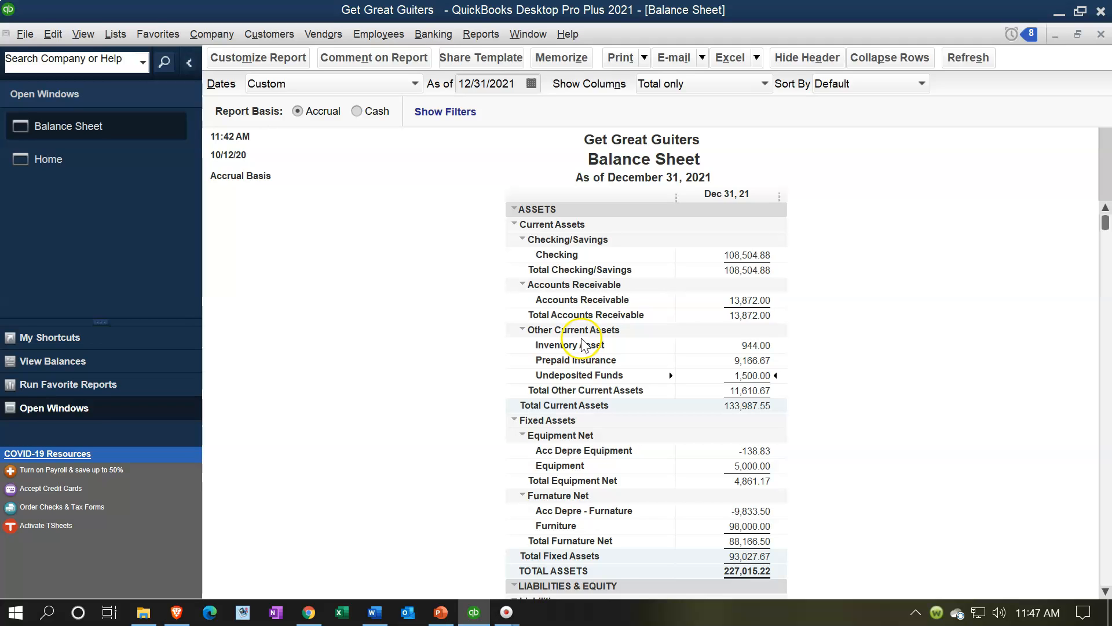
pyautogui.click(758, 299)
pyautogui.doubleClick(758, 299)
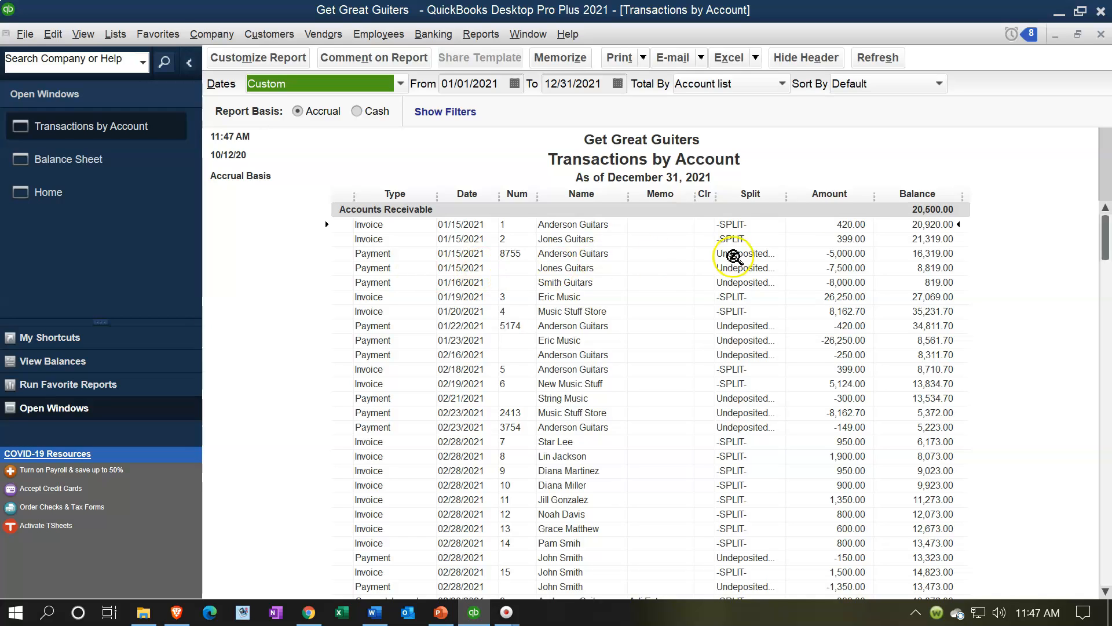
# Step: Examine the invoice and payment amounts in the Accounts Receivable transactions down to the report's total, and close the report
pyautogui.click(850, 236)
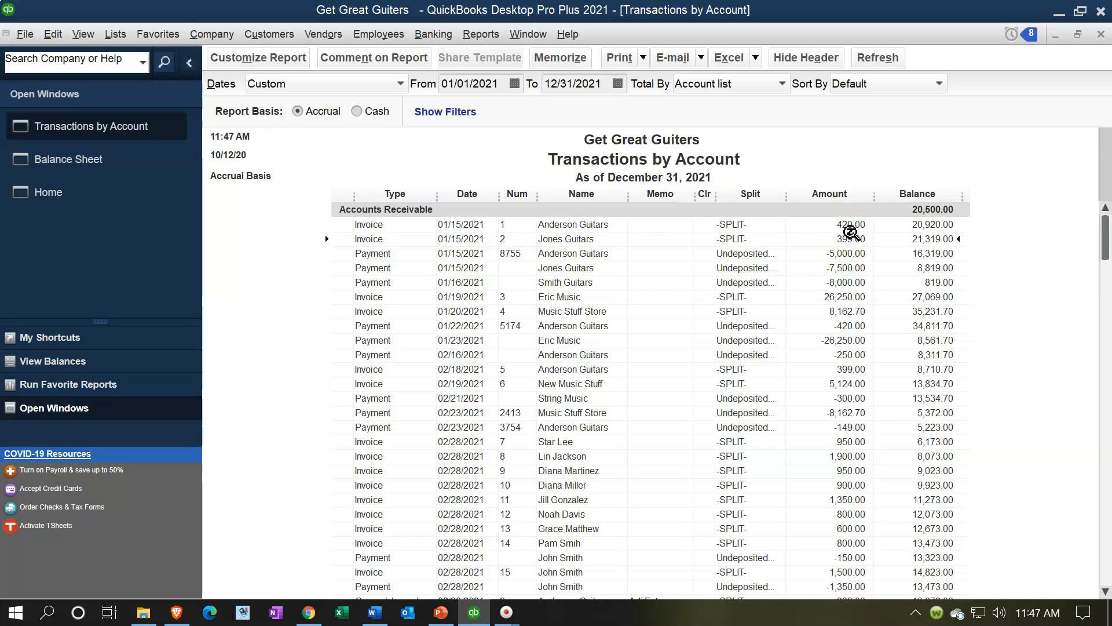
pyautogui.click(846, 253)
pyautogui.click(832, 267)
pyautogui.scroll(-1, 832, 267)
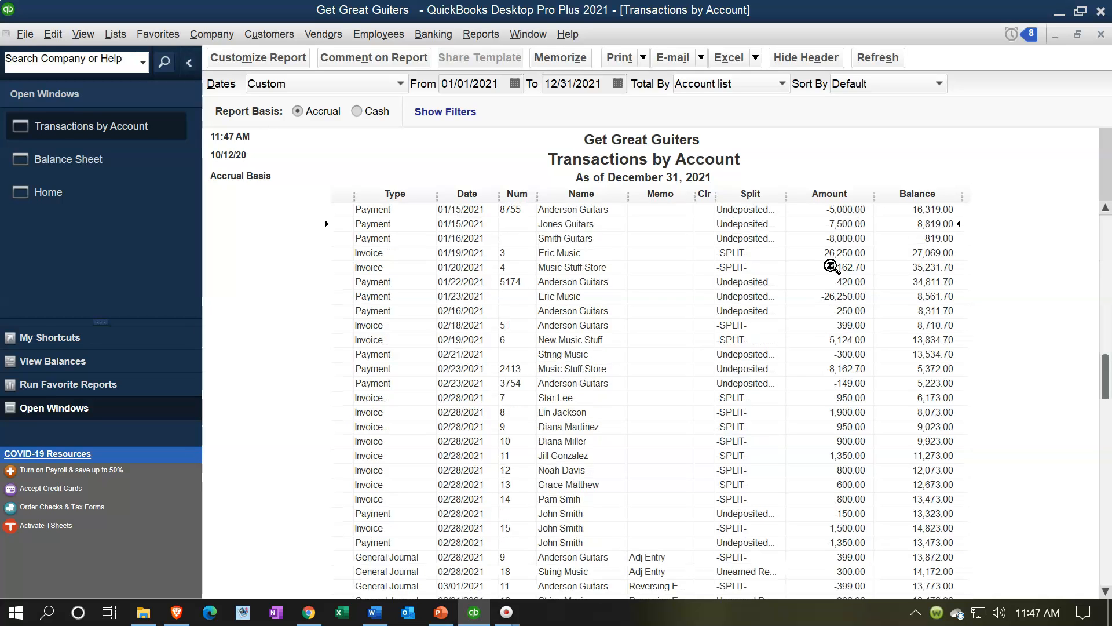
pyautogui.click(832, 296)
pyautogui.scroll(-1, 832, 296)
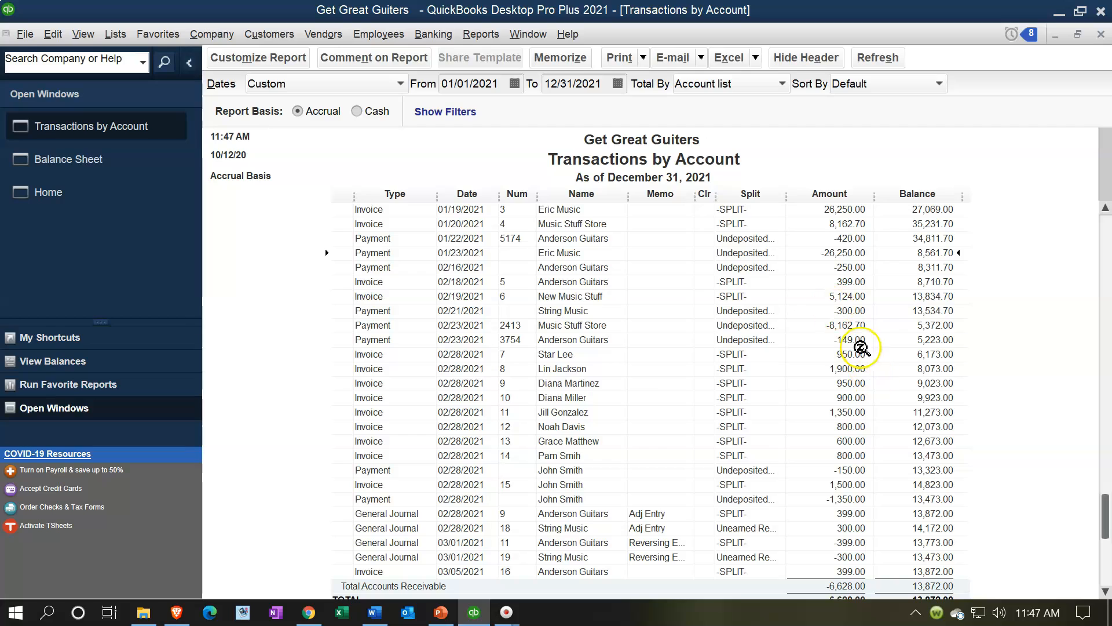
pyautogui.click(843, 320)
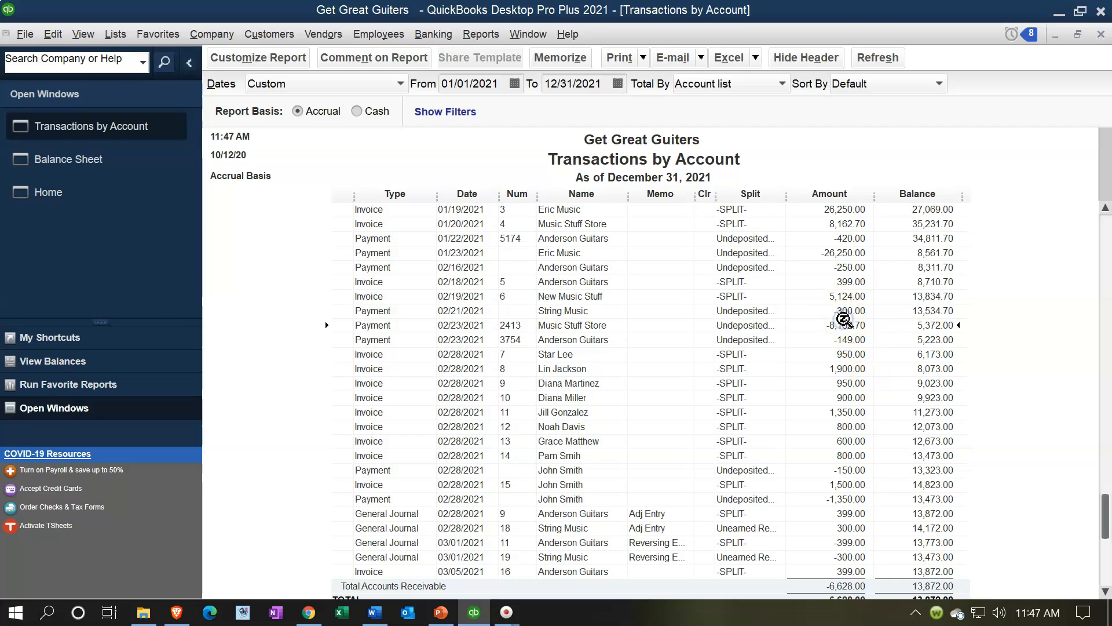
pyautogui.scroll(-1, 843, 320)
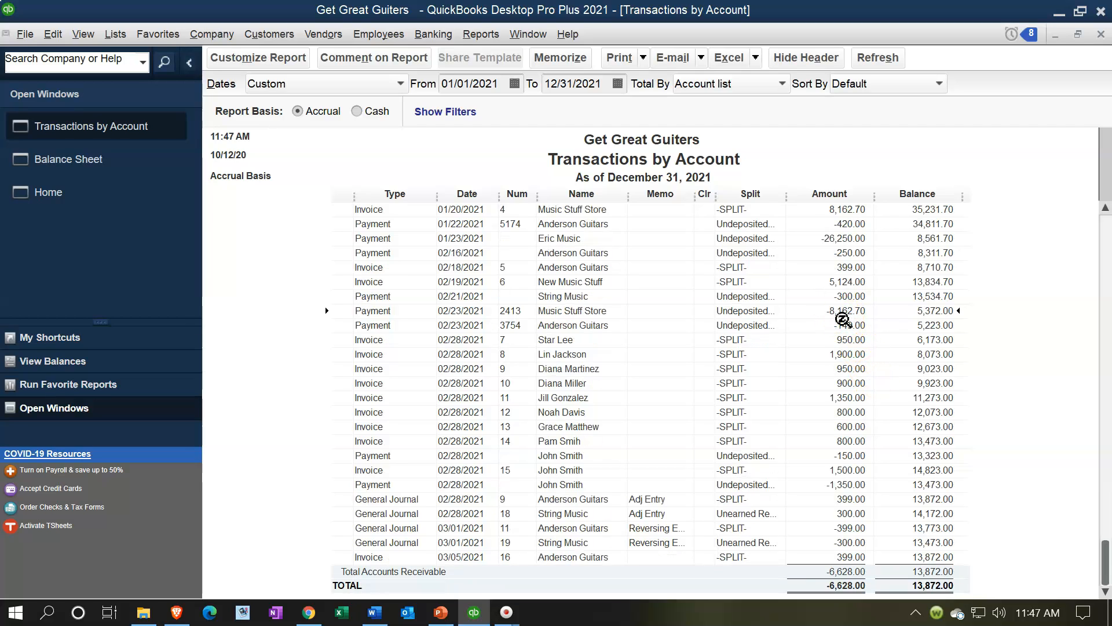
pyautogui.click(1100, 36)
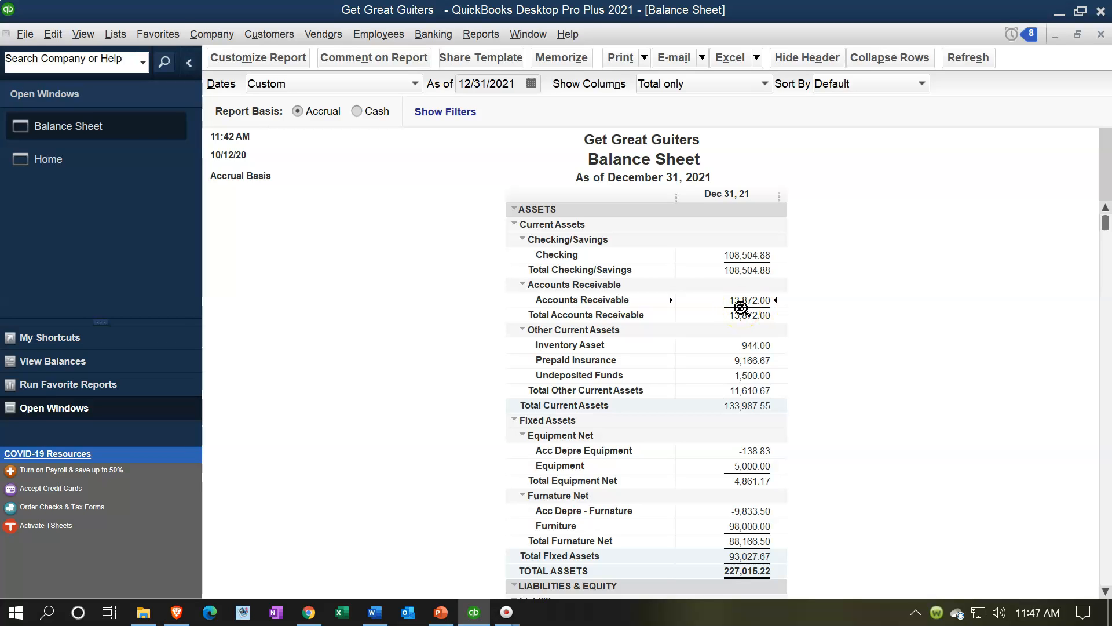
# Step: Run the Customer Balance Detail report for the period 01/01/2021 to 12/31/2021
pyautogui.click(478, 34)
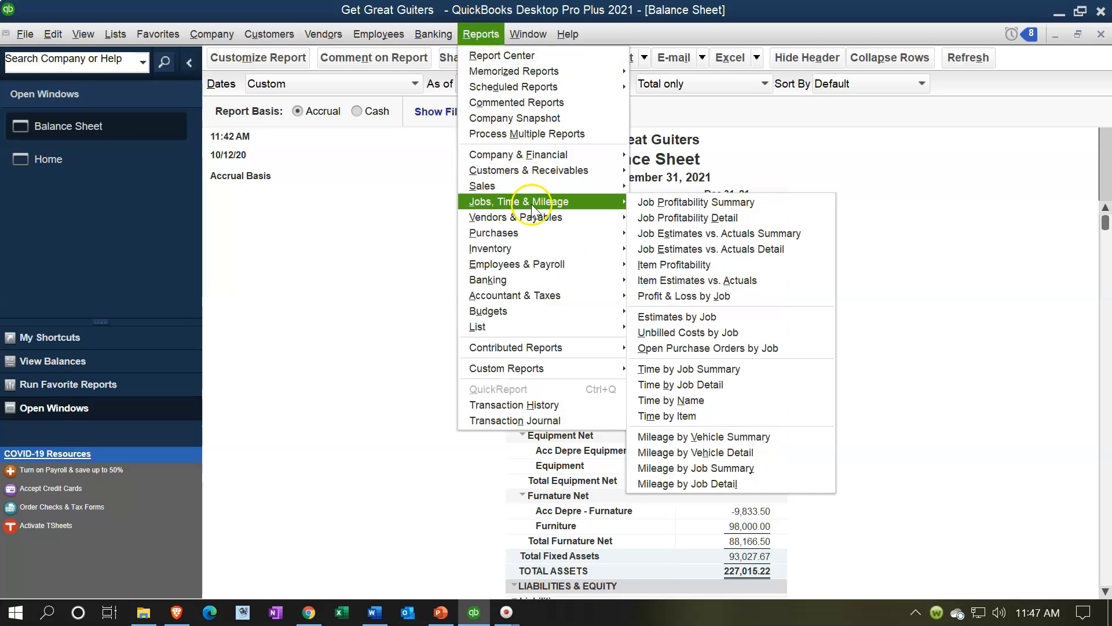
pyautogui.moveTo(537, 169)
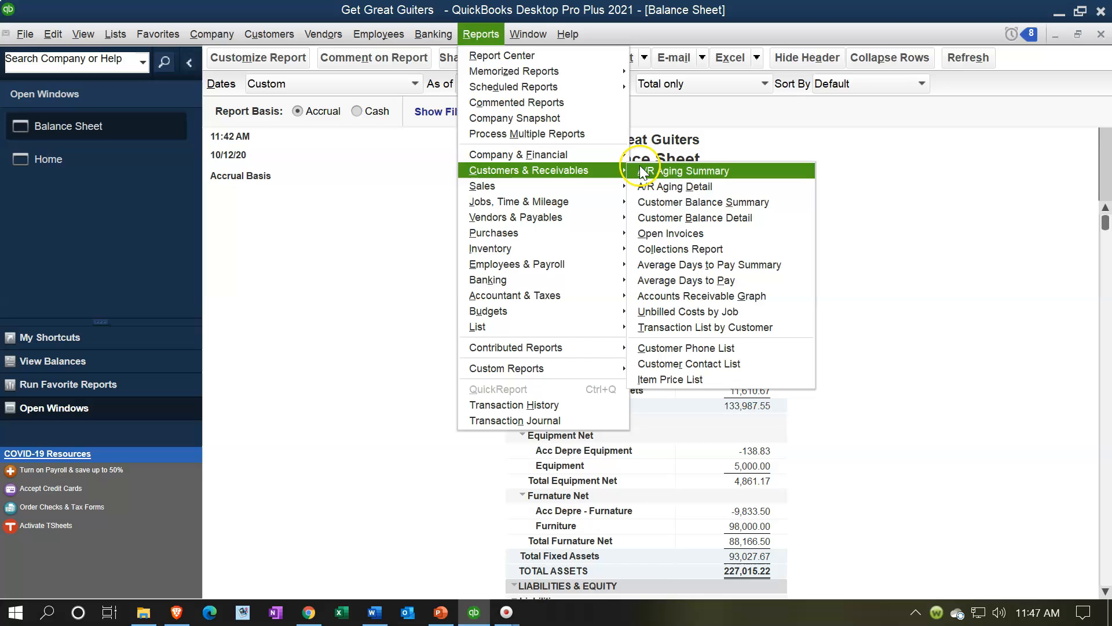
pyautogui.click(666, 216)
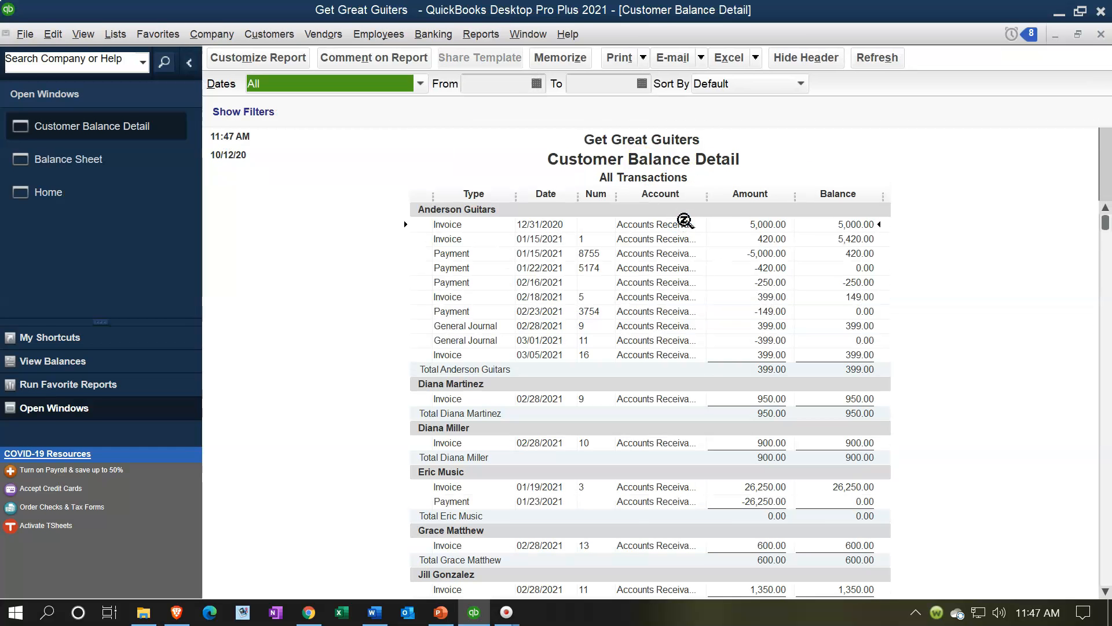
pyautogui.press('Tab')
pyautogui.write('01/01/2021')
pyautogui.press('Tab')
pyautogui.write('1')
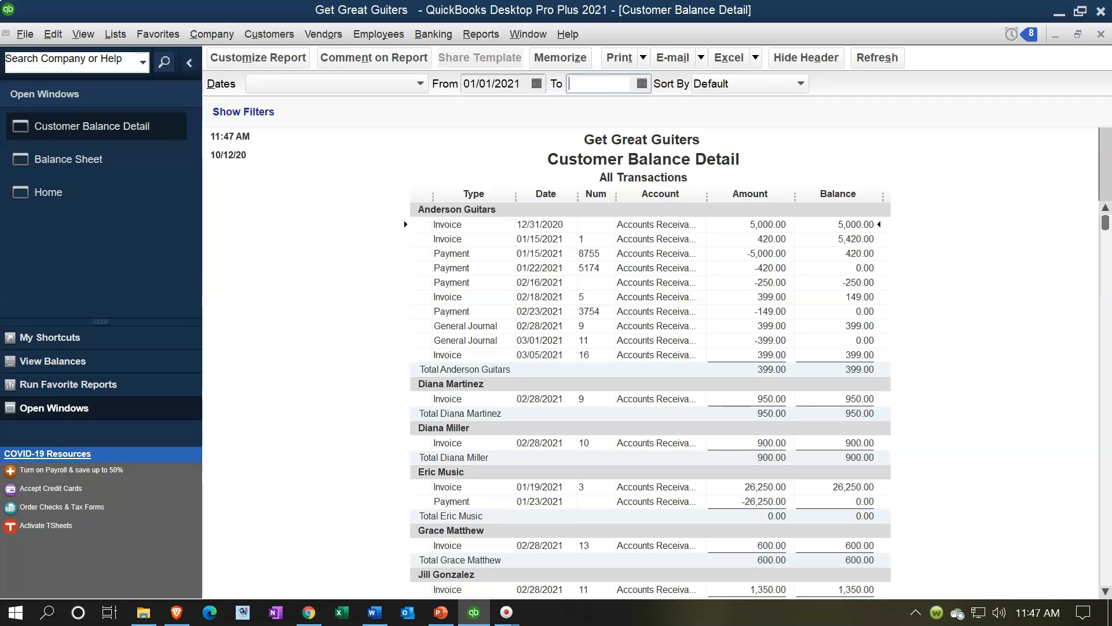
pyautogui.write('2/31/2021')
pyautogui.press('Tab')
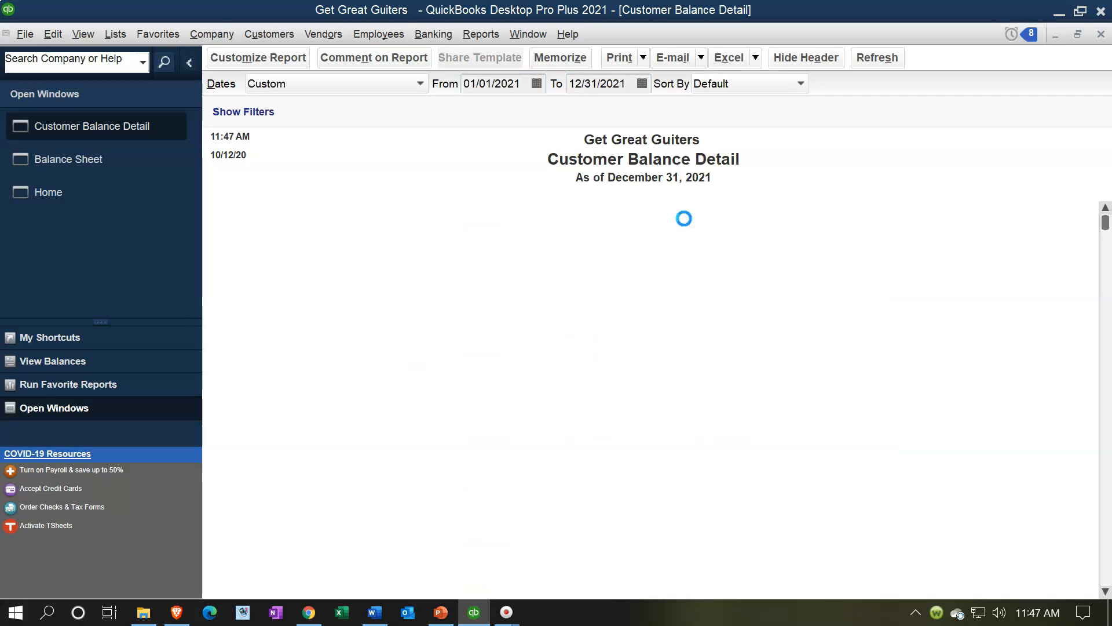
# Step: Review the customer balances down to the report's total and compare it with Accounts Receivable on the balance sheet
pyautogui.scroll(-2, 399, 354)
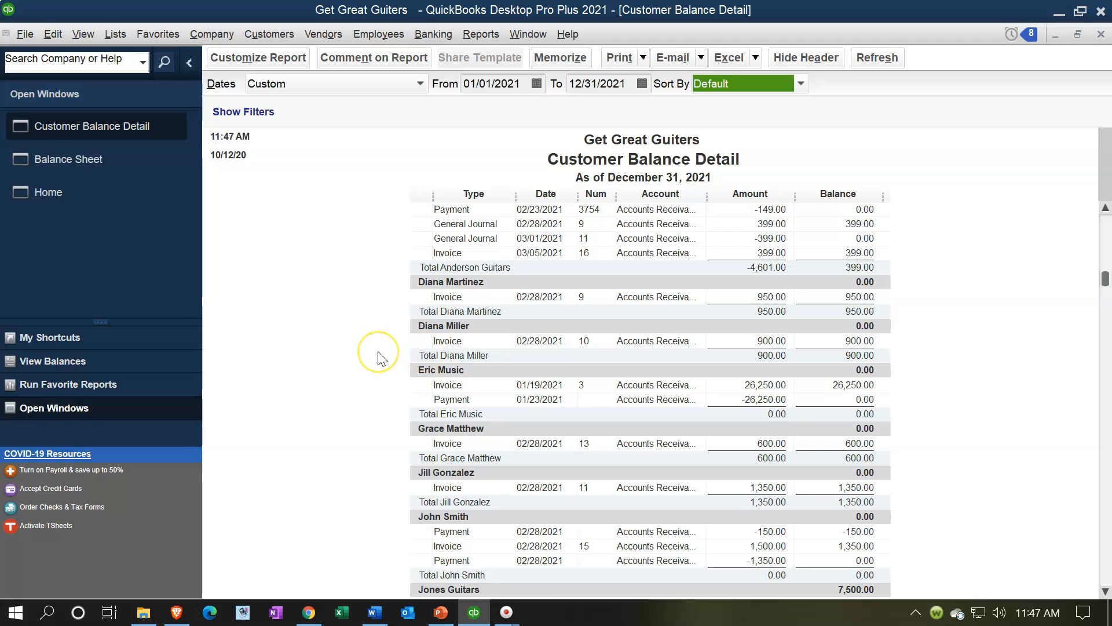
pyautogui.scroll(-1, 378, 353)
pyautogui.click(455, 360)
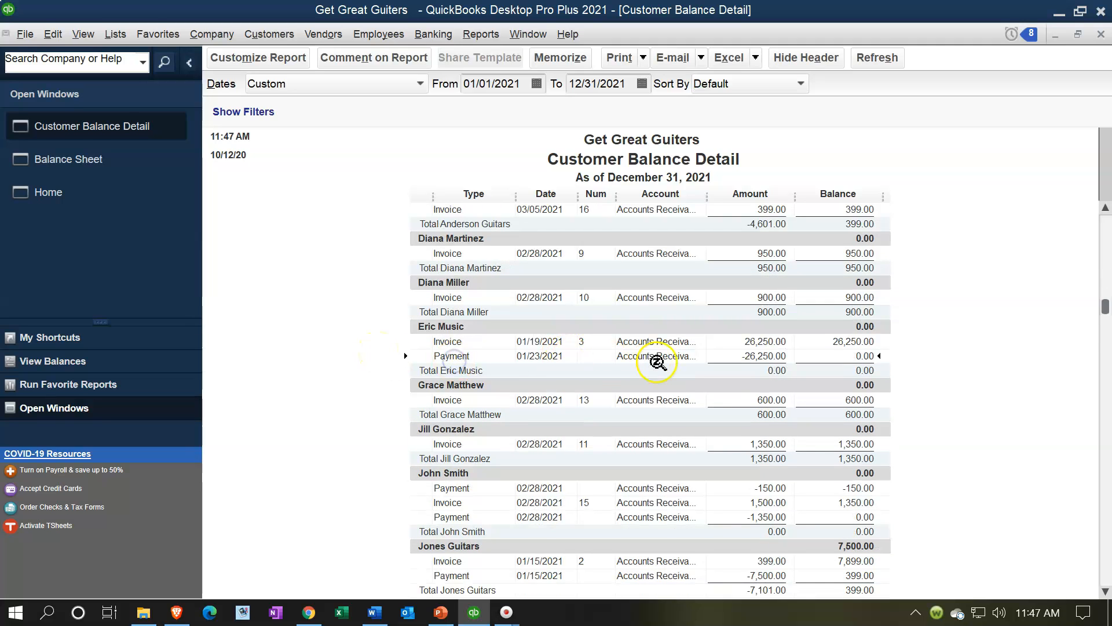
pyautogui.scroll(-3, 659, 362)
pyautogui.scroll(-7, 662, 366)
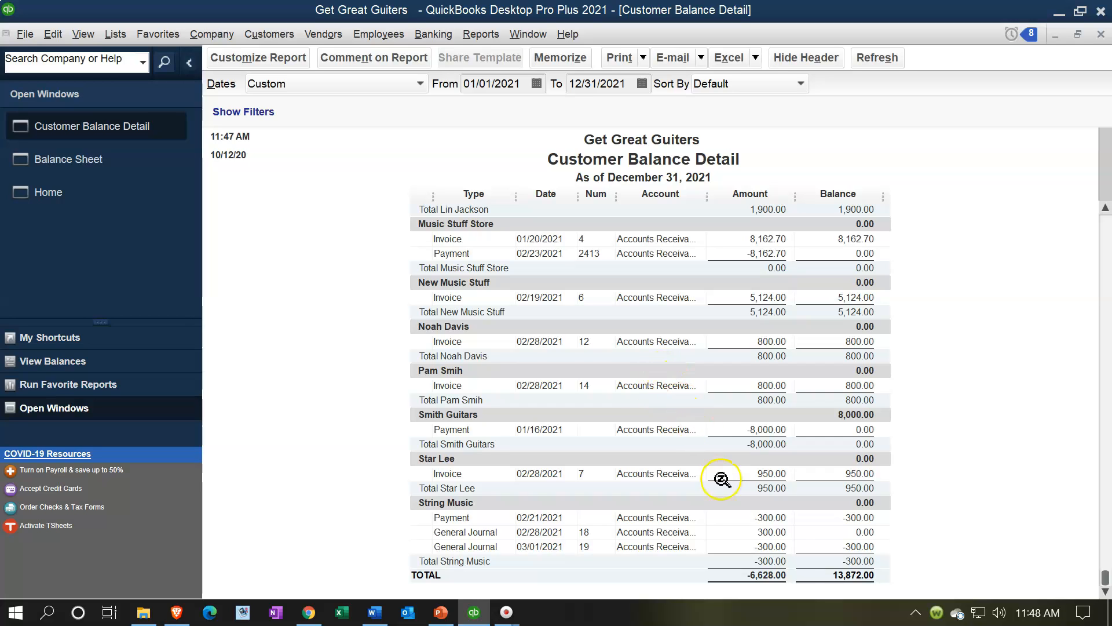
pyautogui.click(837, 573)
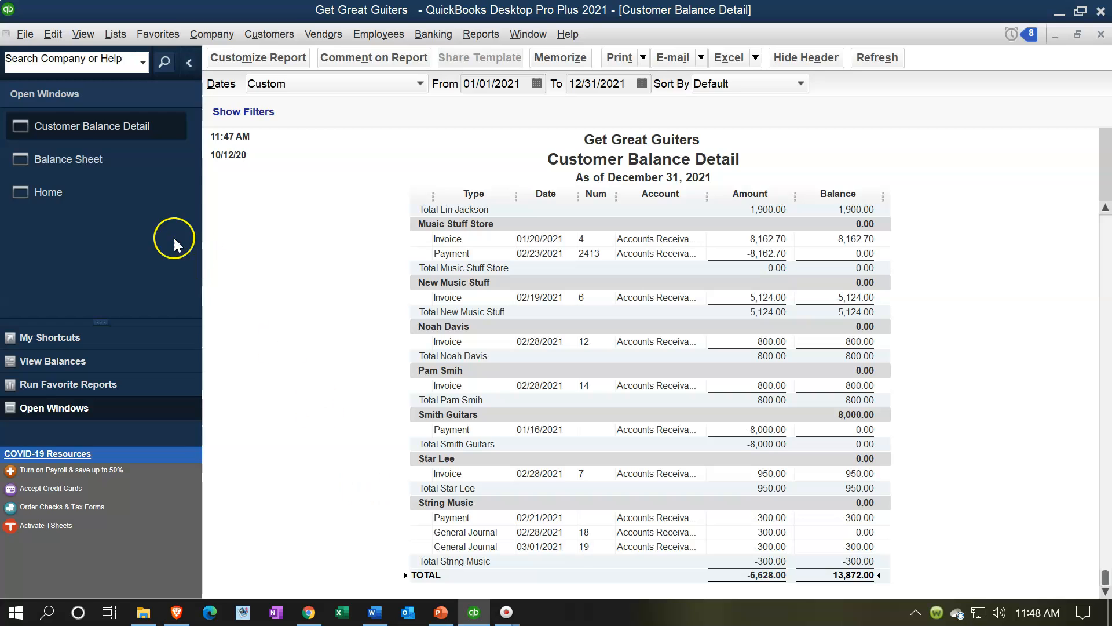
pyautogui.click(166, 169)
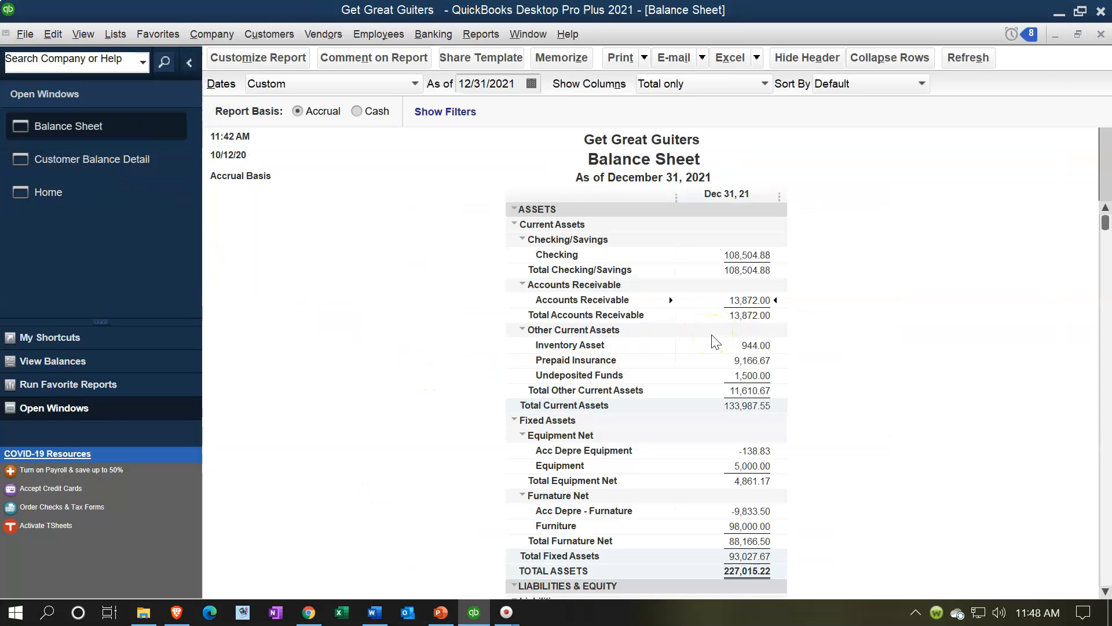
# Step: From the home page, inspect the customer payments waiting in Record Deposits, and close the deposit form without selecting any
pyautogui.click(68, 200)
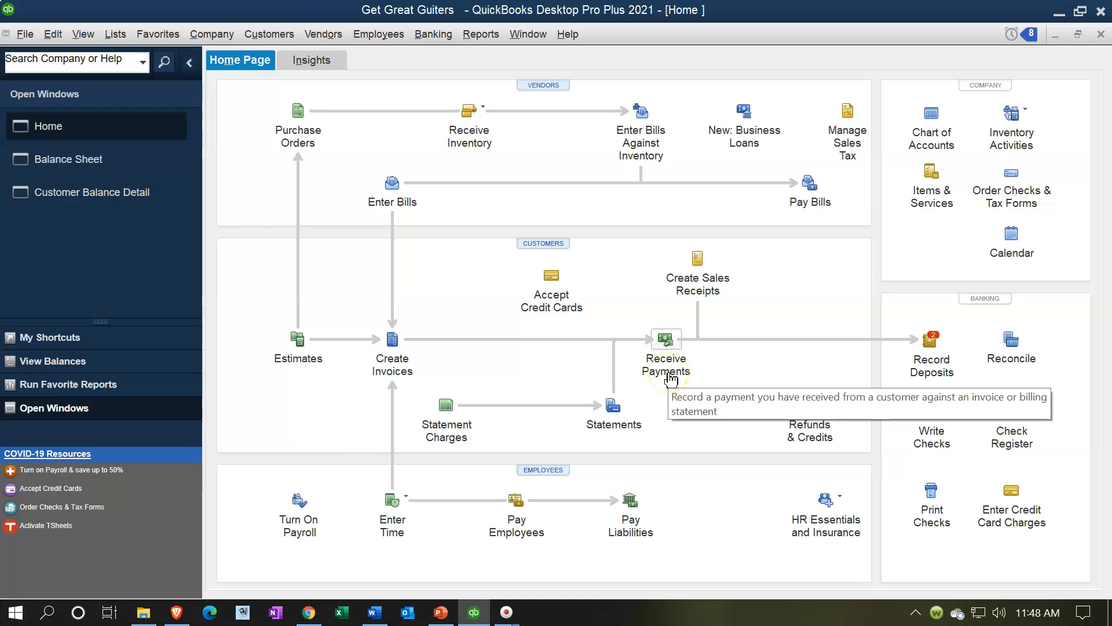
pyautogui.click(931, 382)
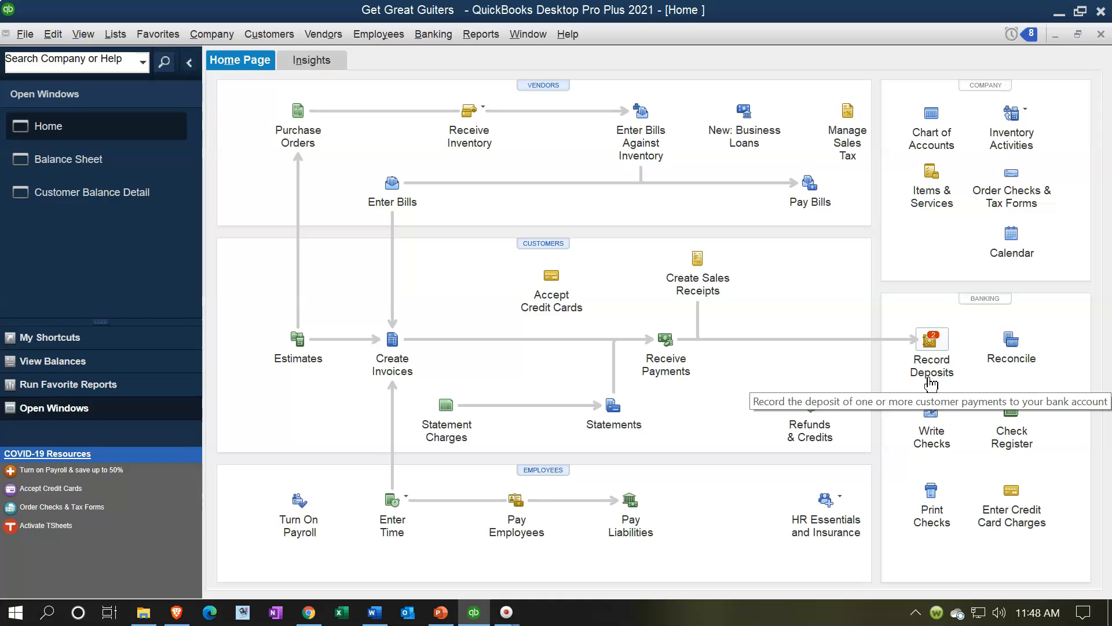
pyautogui.click(936, 348)
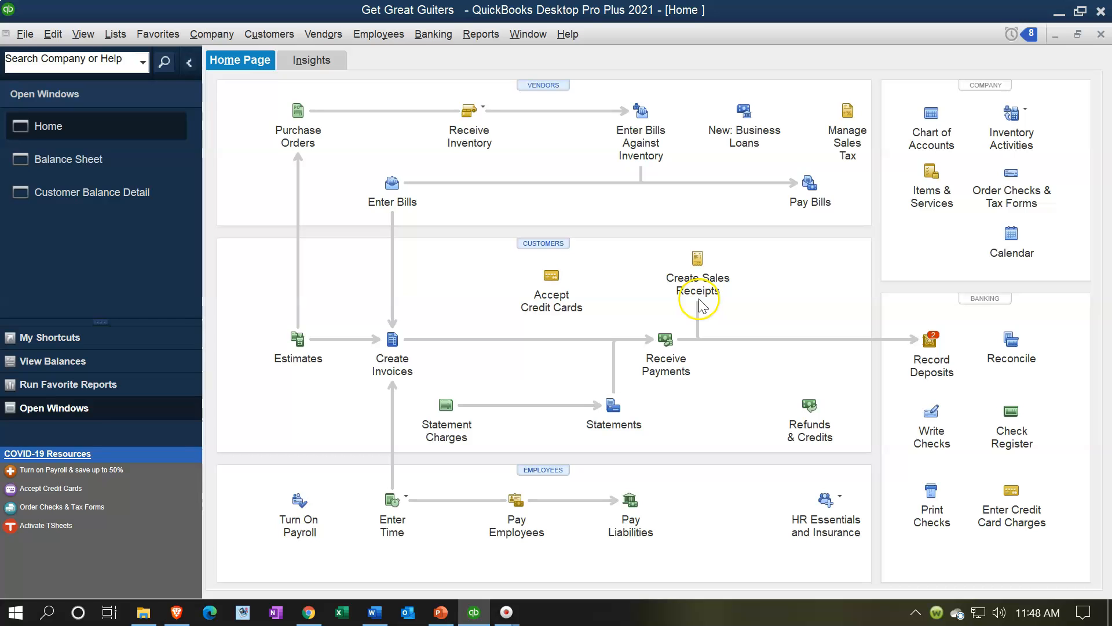
pyautogui.click(920, 357)
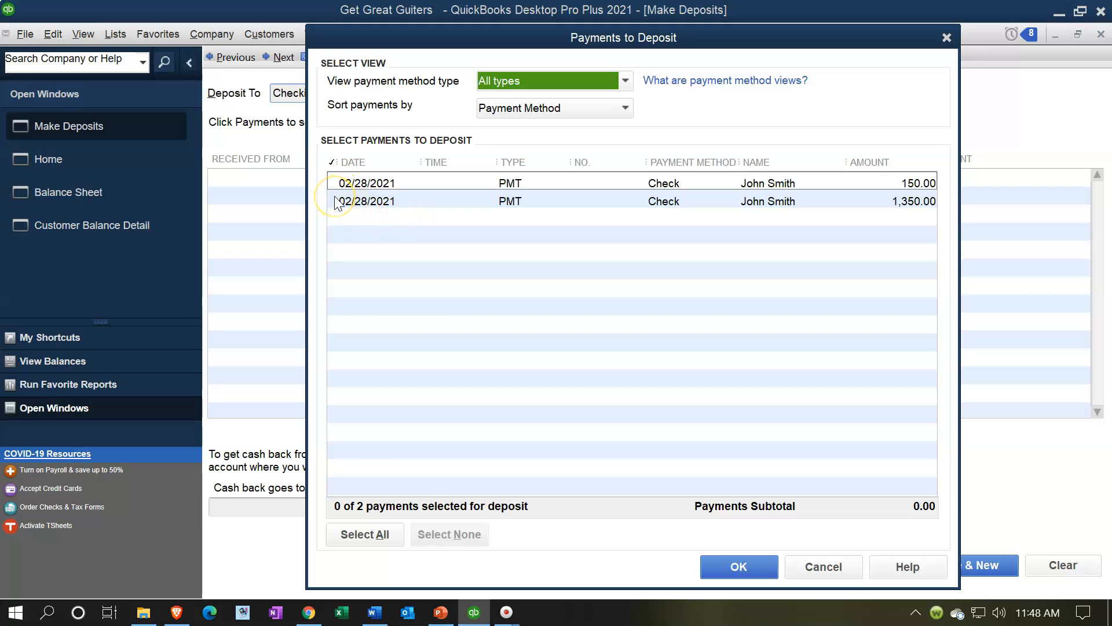
pyautogui.click(946, 38)
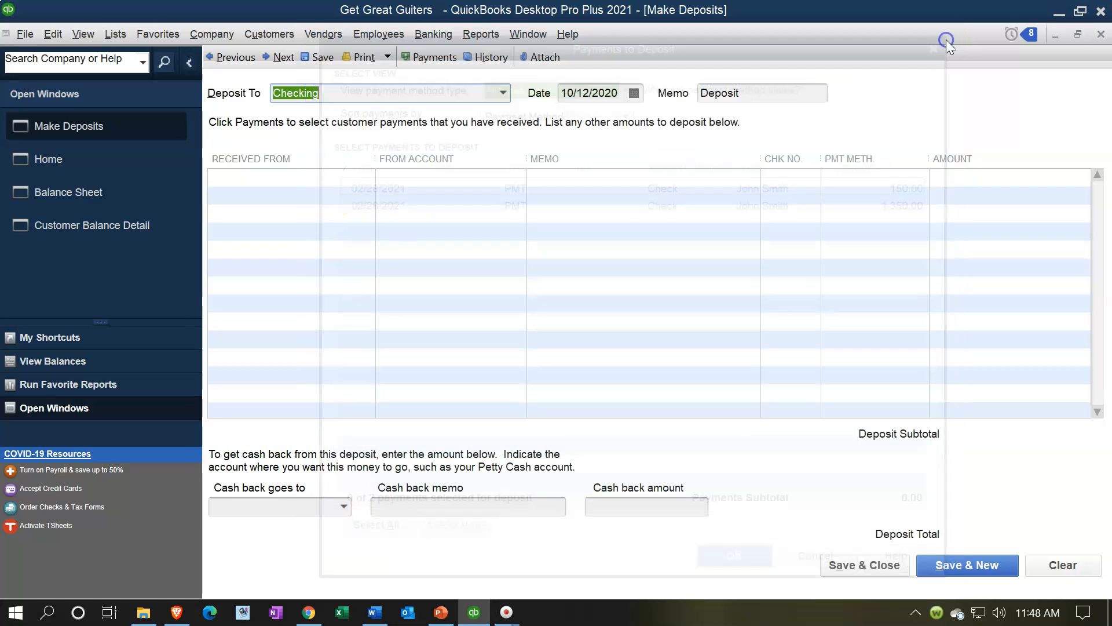
pyautogui.click(1100, 35)
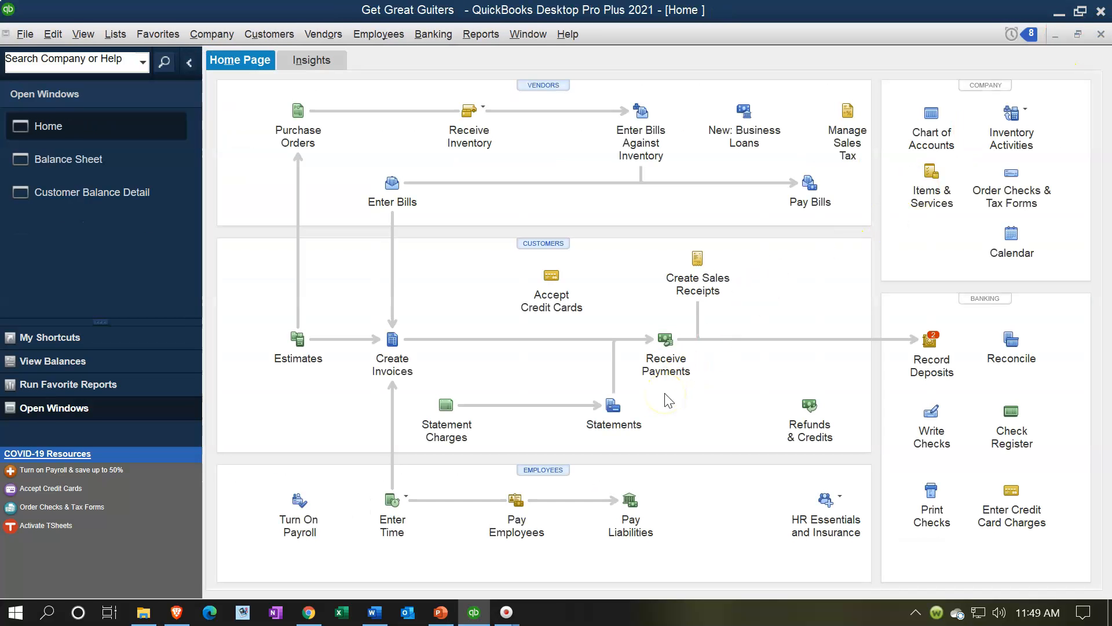
# Step: Open the Customer Center and view the transactions of an individual customer and of Anderson Guitars
pyautogui.click(664, 382)
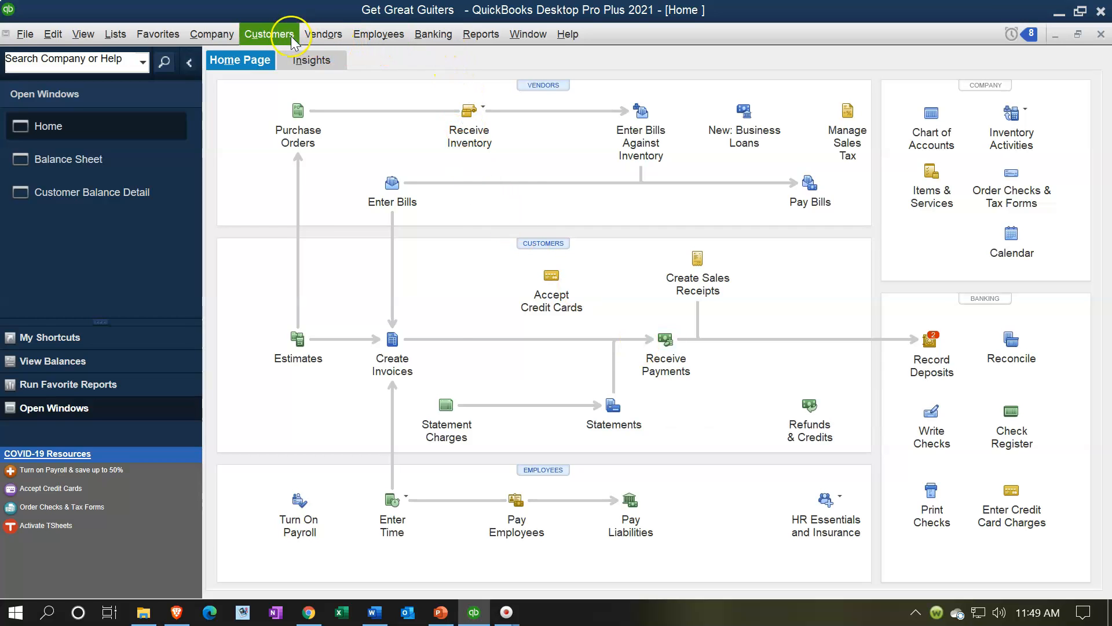
pyautogui.click(268, 34)
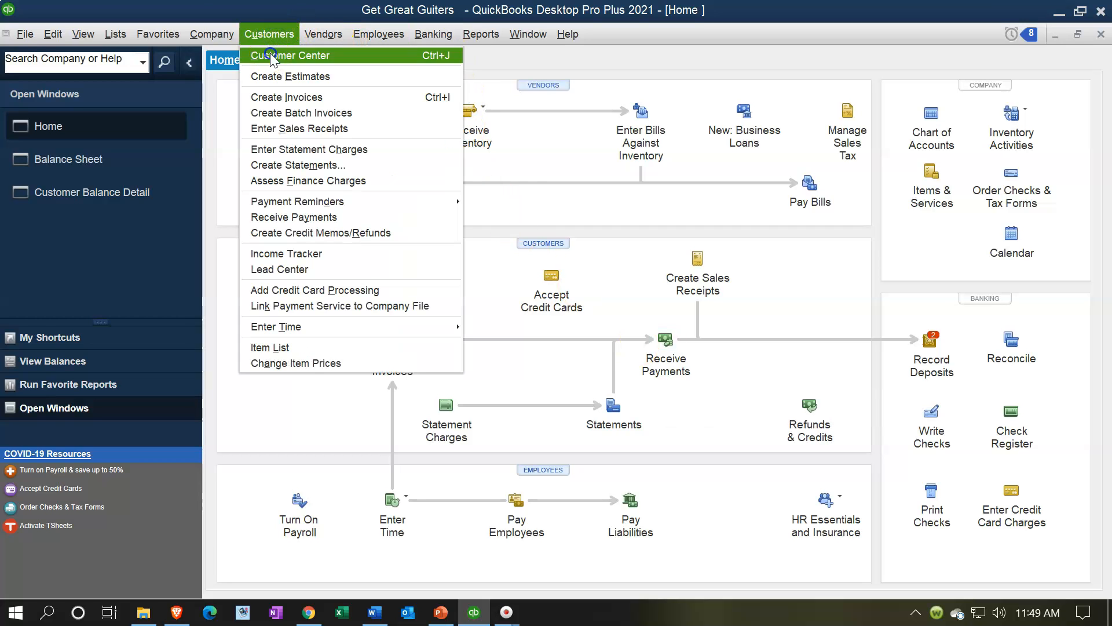
pyautogui.press('Escape')
pyautogui.click(346, 307)
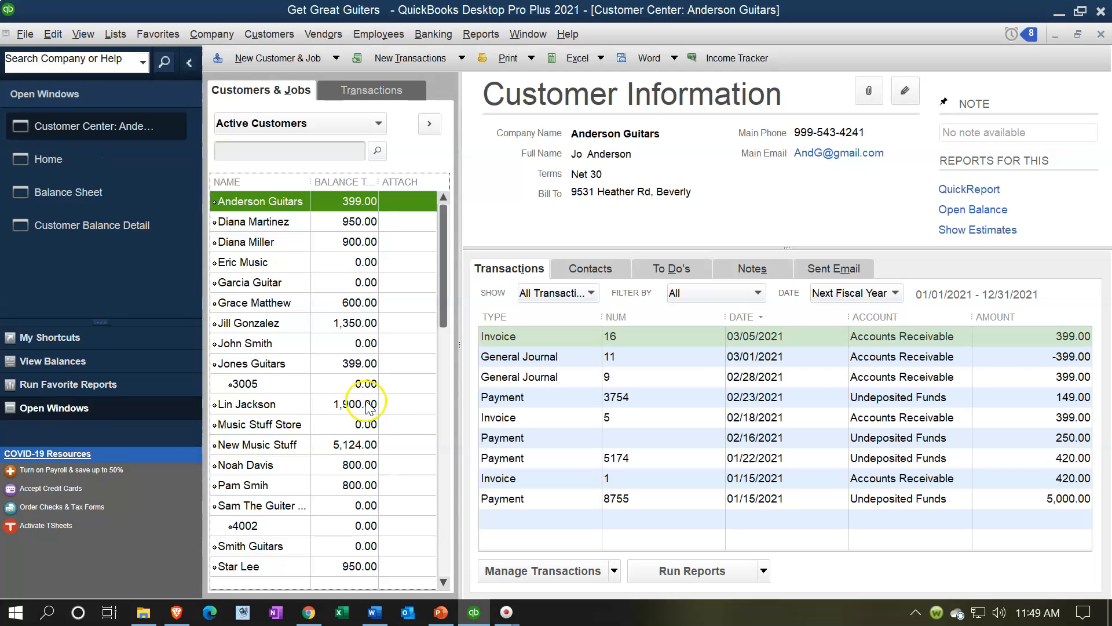
pyautogui.click(261, 324)
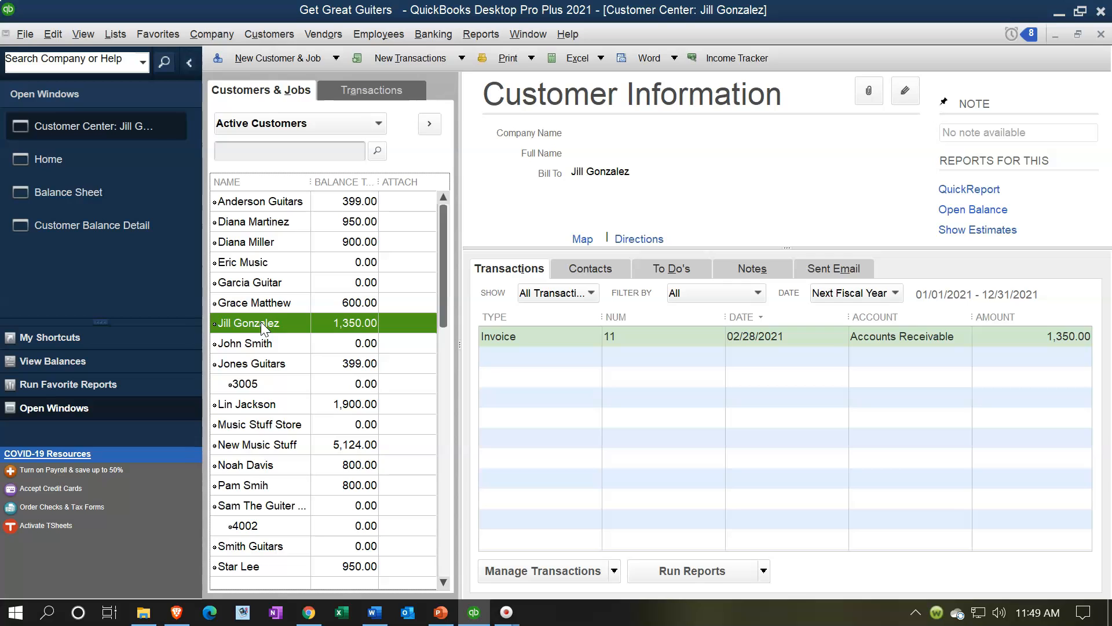
pyautogui.click(253, 203)
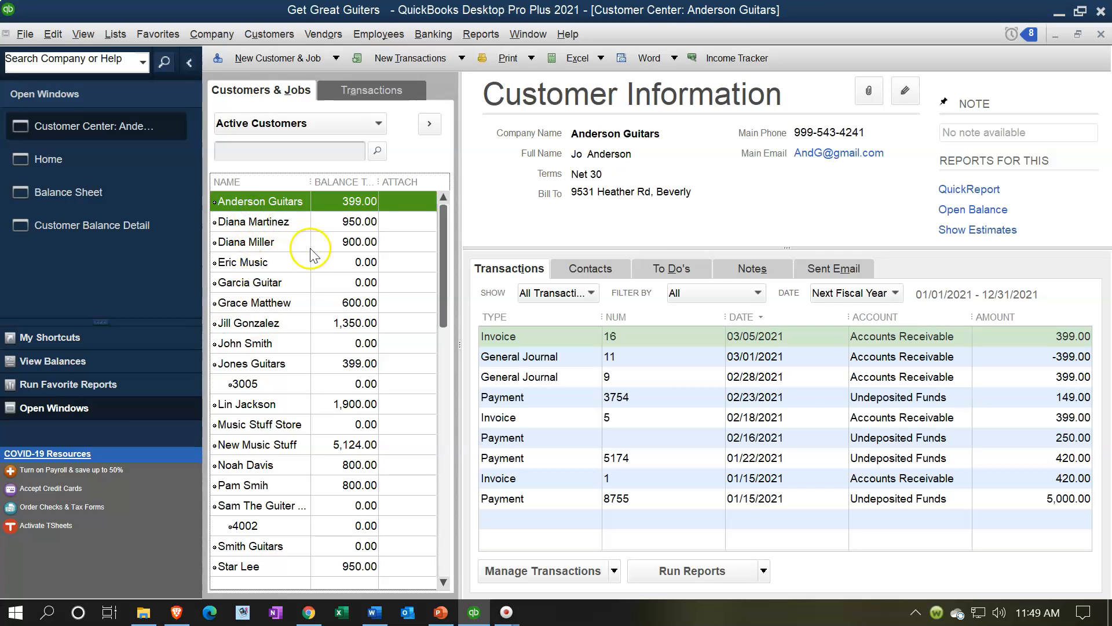
# Step: List invoices by transaction type in the Customer Center and filter them to Open Invoices
pyautogui.click(374, 96)
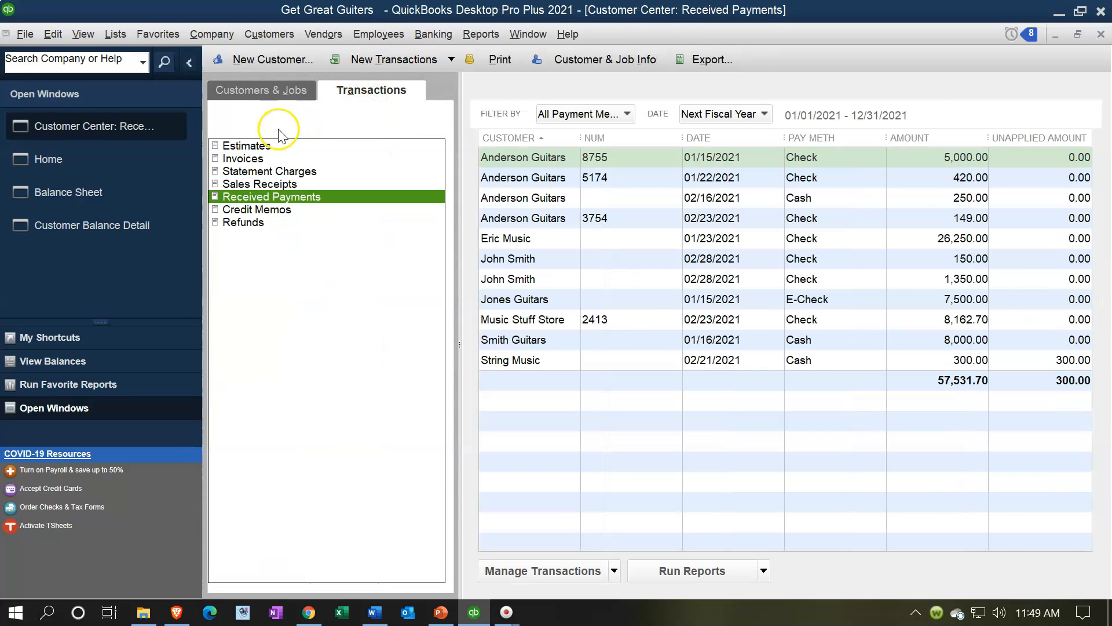
pyautogui.click(253, 161)
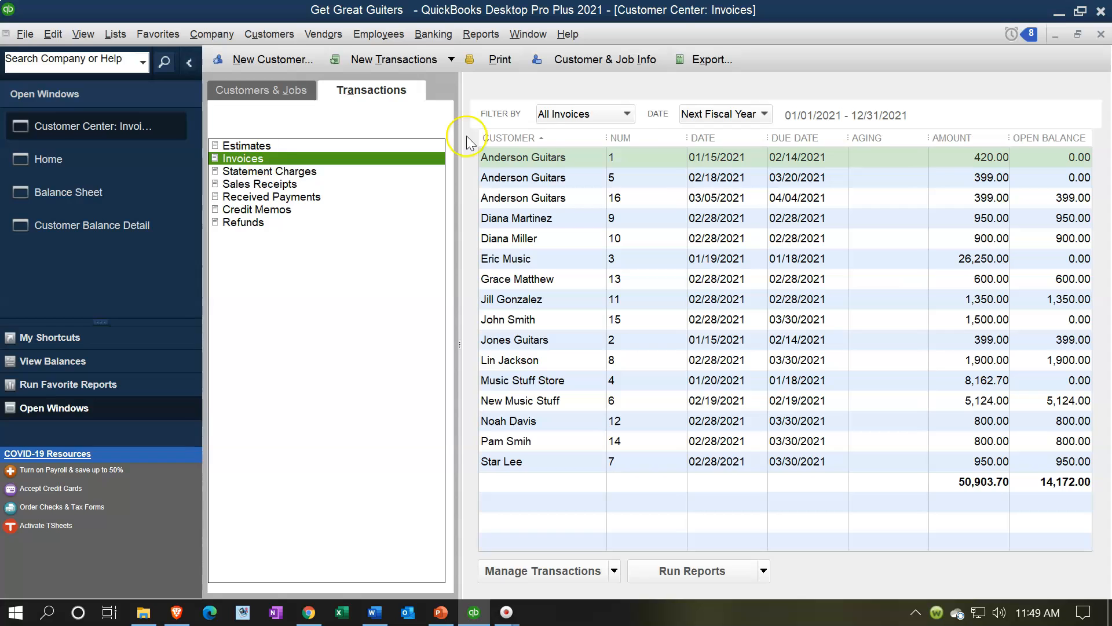
pyautogui.click(625, 113)
pyautogui.click(593, 154)
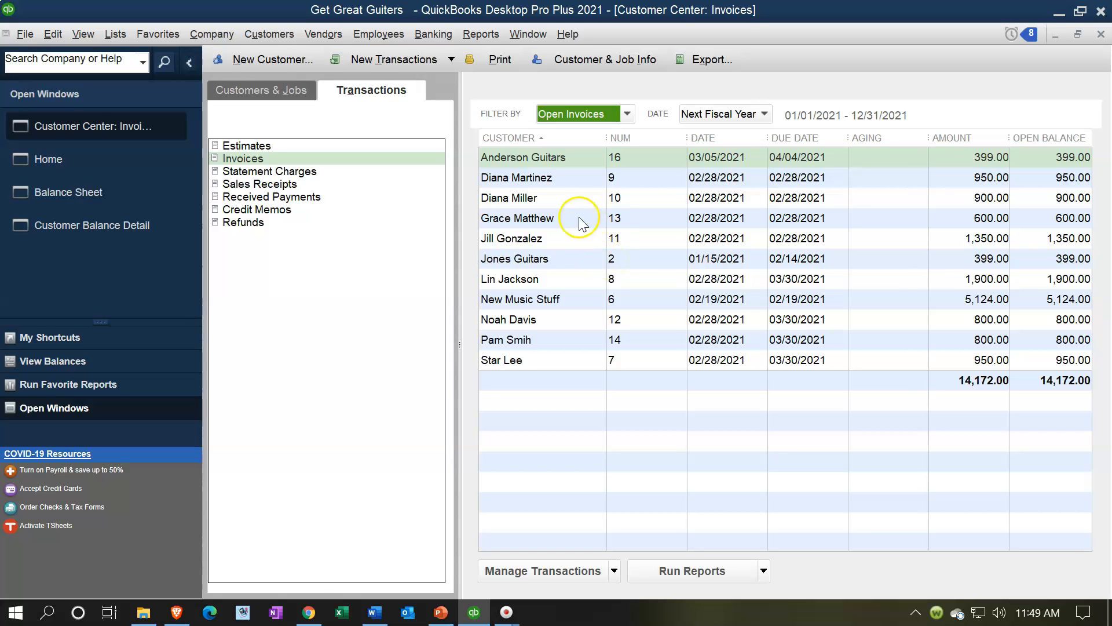
# Step: Open Anderson Guitars invoice 16, inspect the payment form started from it, and close both without recording the payment
pyautogui.click(526, 157)
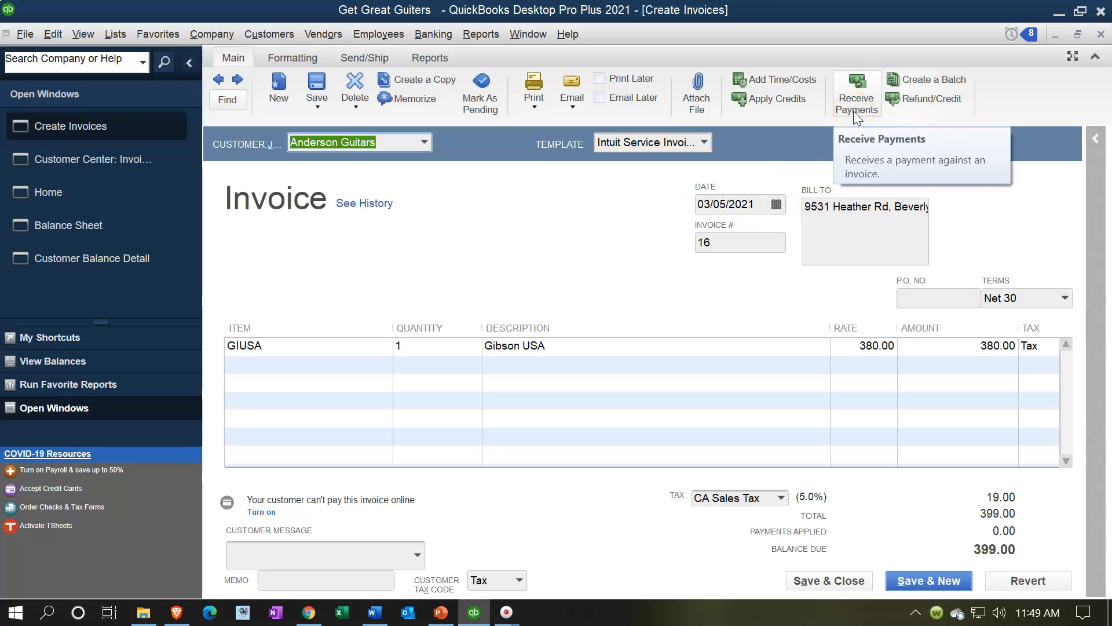
pyautogui.click(853, 110)
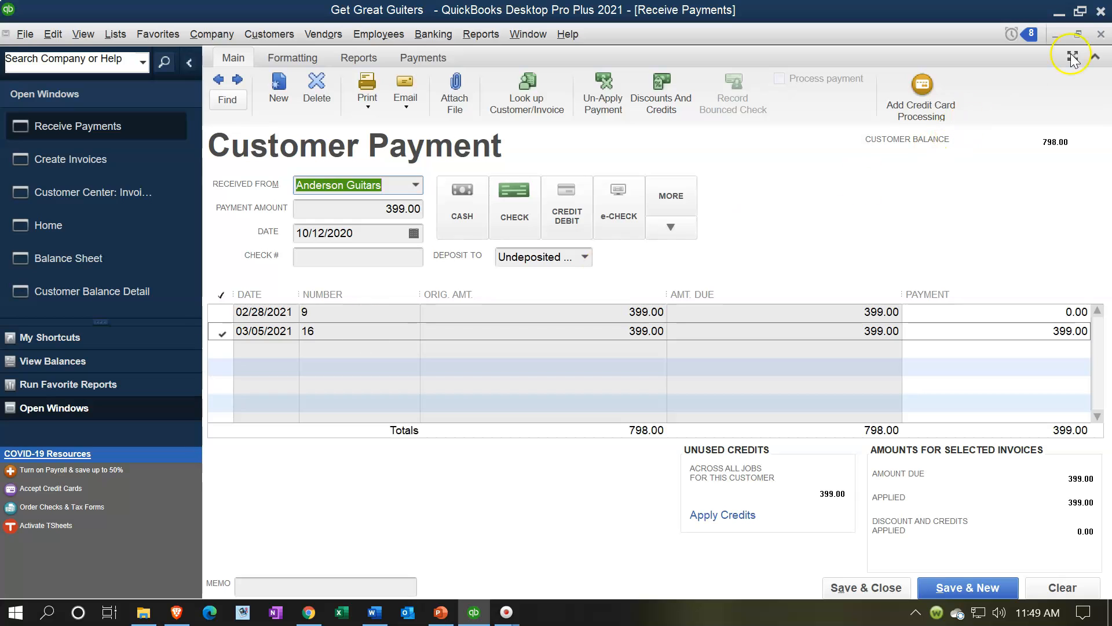
pyautogui.click(1100, 34)
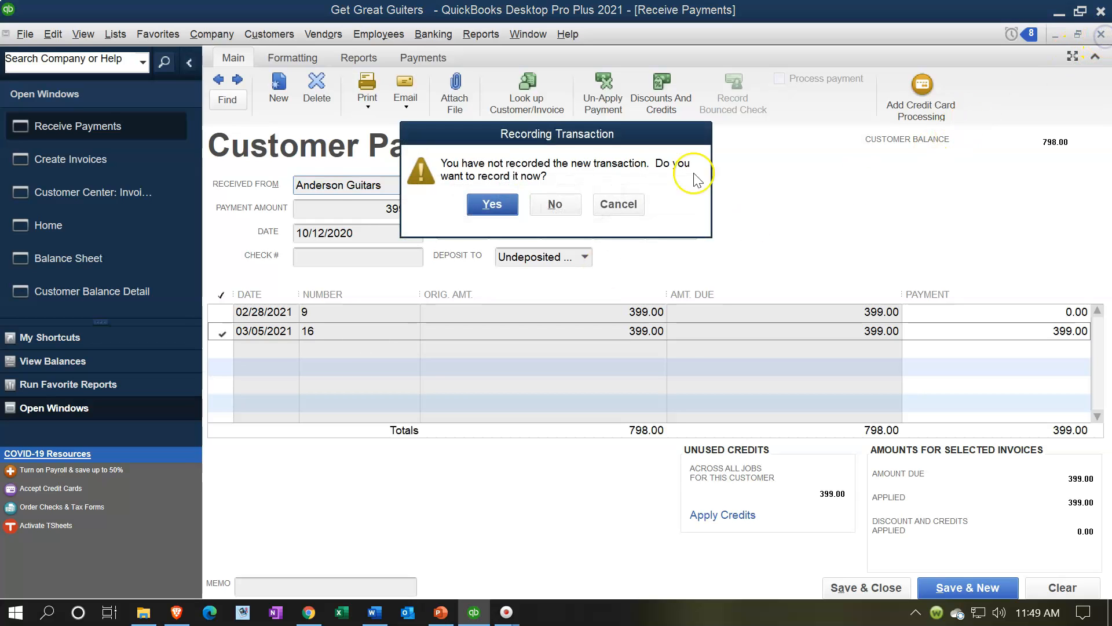
pyautogui.click(571, 199)
pyautogui.click(1100, 34)
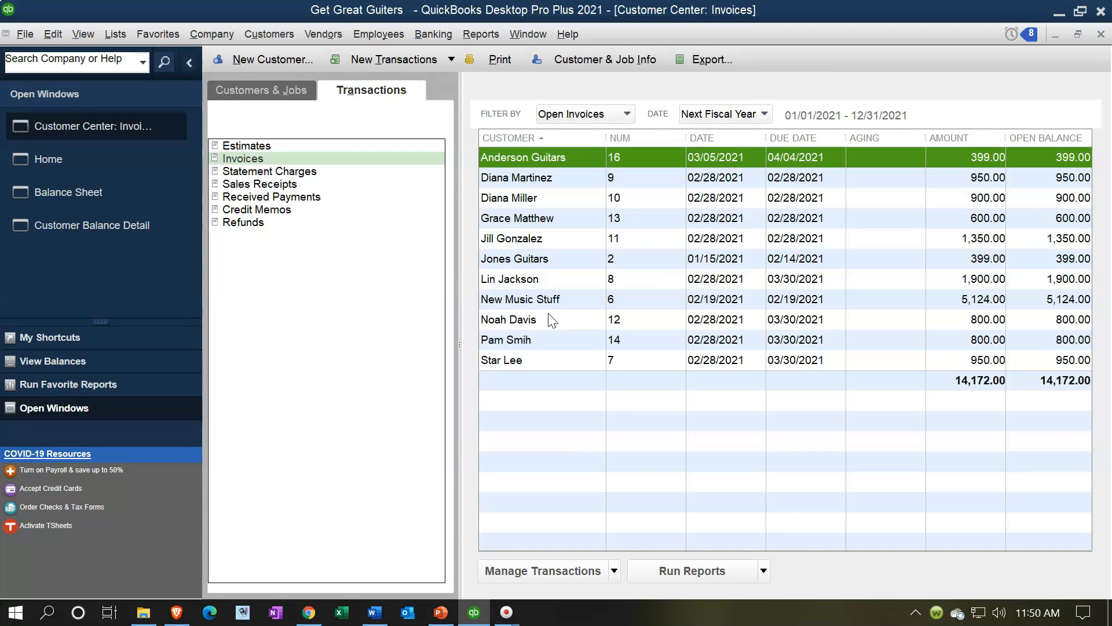
# Step: Return to the list of customers and jobs in the Customer Center
pyautogui.click(277, 93)
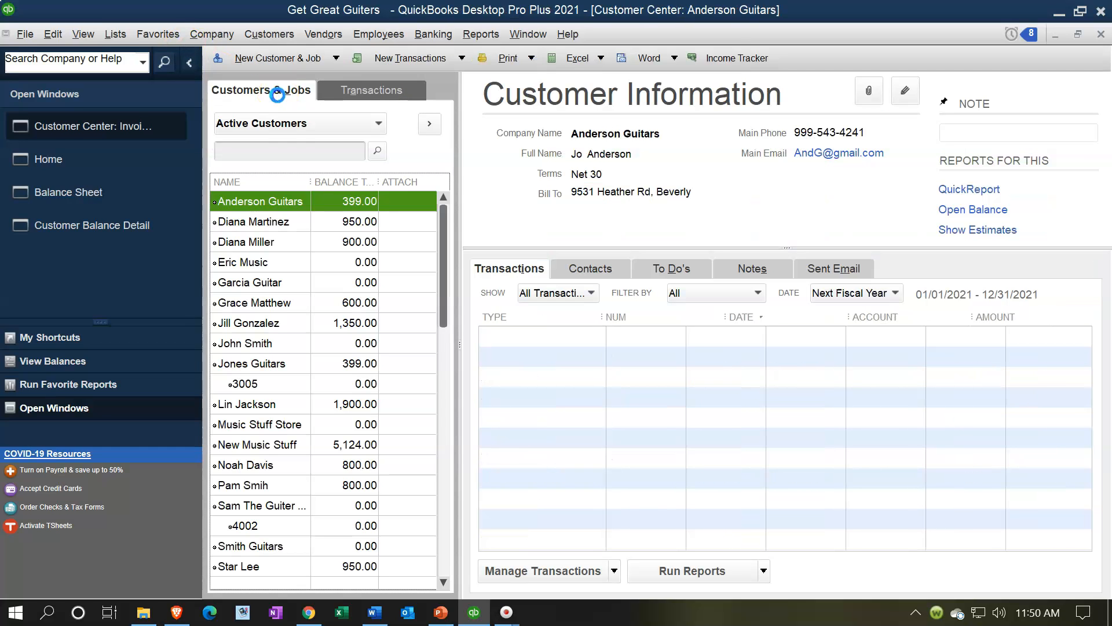